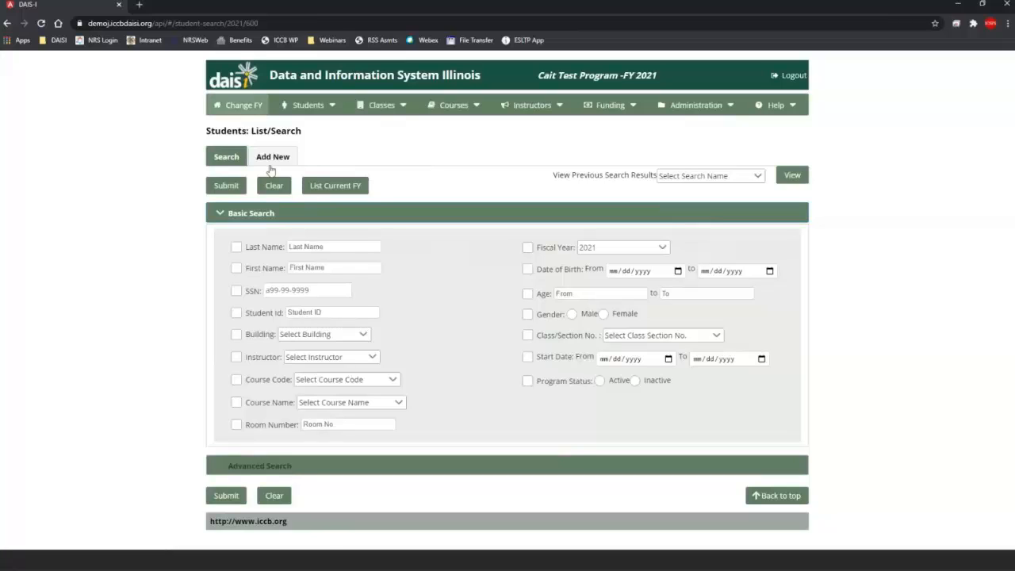
Step: Start a new student on Add New and enter the student's SSN, which matches an FY2021 record
click(270, 159)
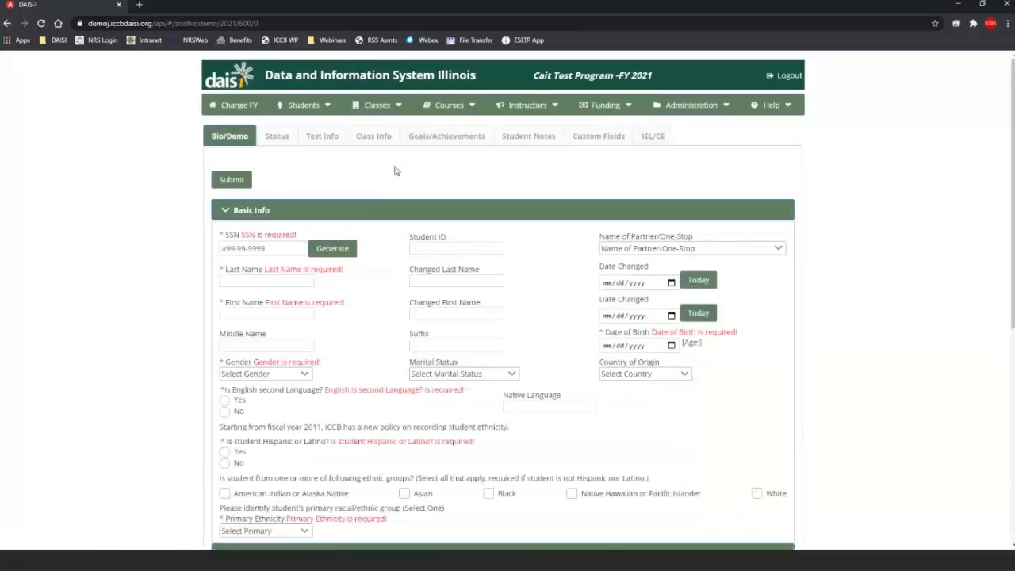
click(259, 248)
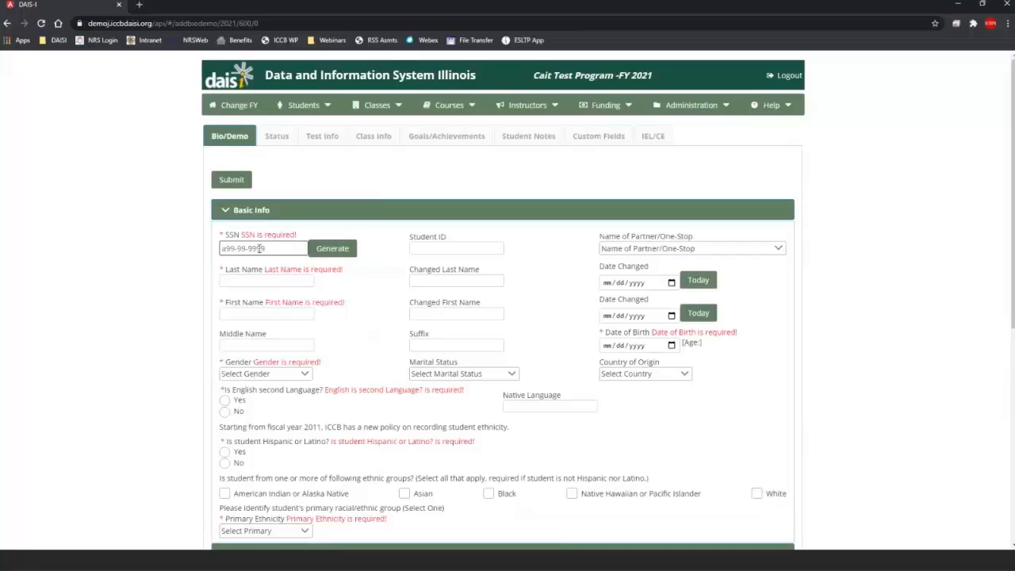
click(260, 248)
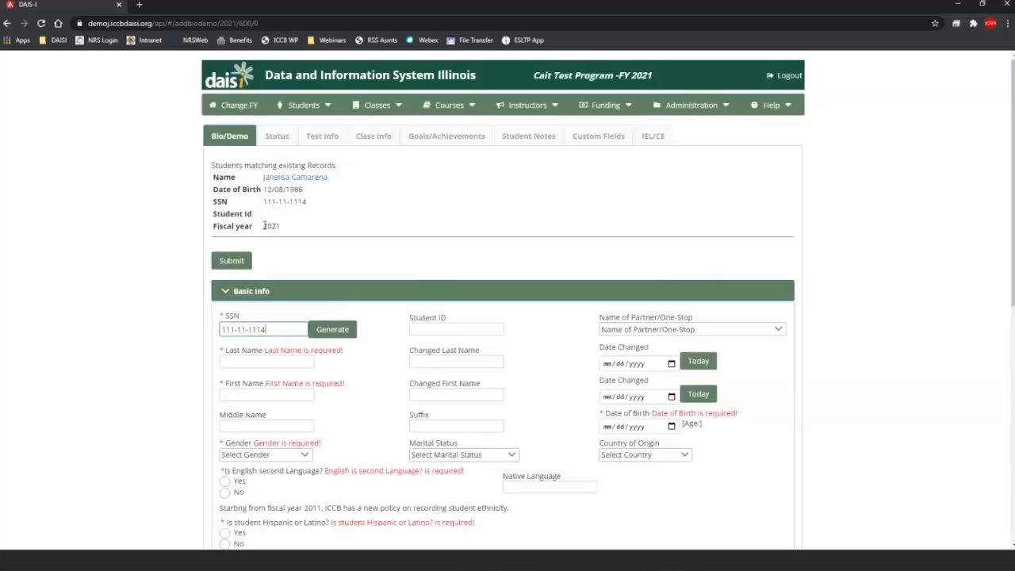
Step: Clear the SSN, enter the student's surname as Last Name, and dismiss the autofill list
drag(279, 330, 177, 321)
key(BackSpace)
click(237, 362)
text(C)
text(amer)
key(BackSpace)
text(ren)
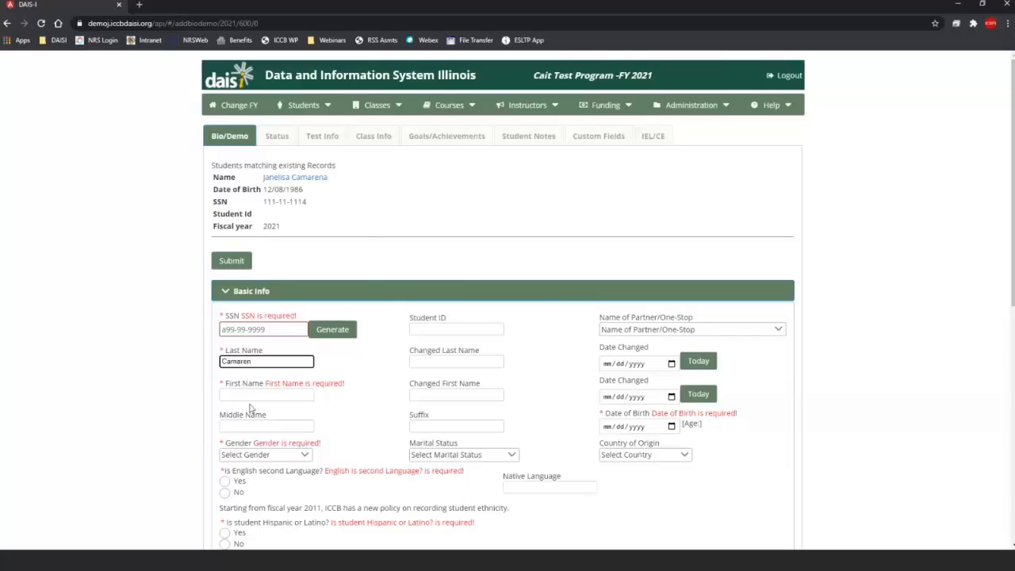
click(250, 395)
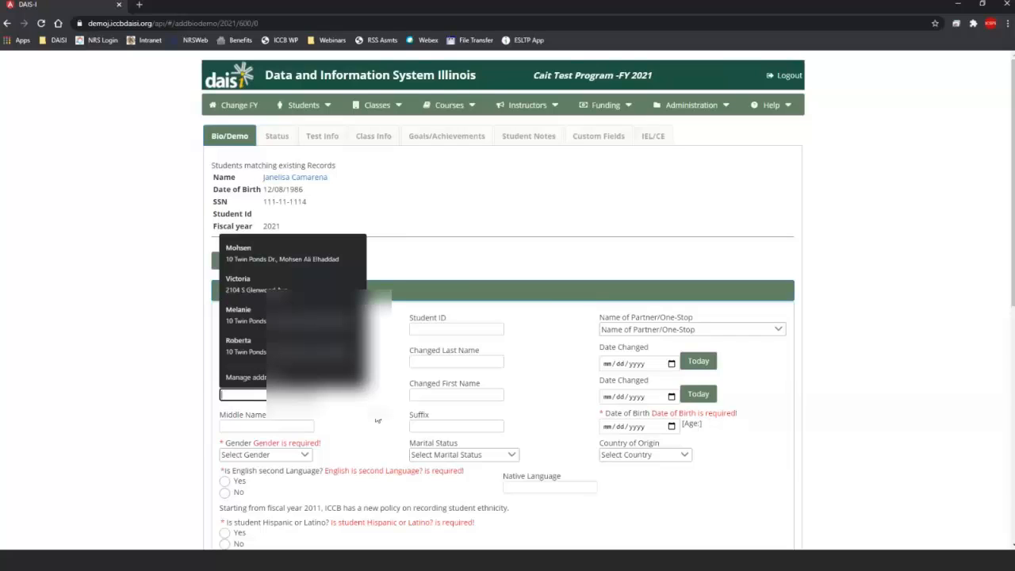
click(343, 362)
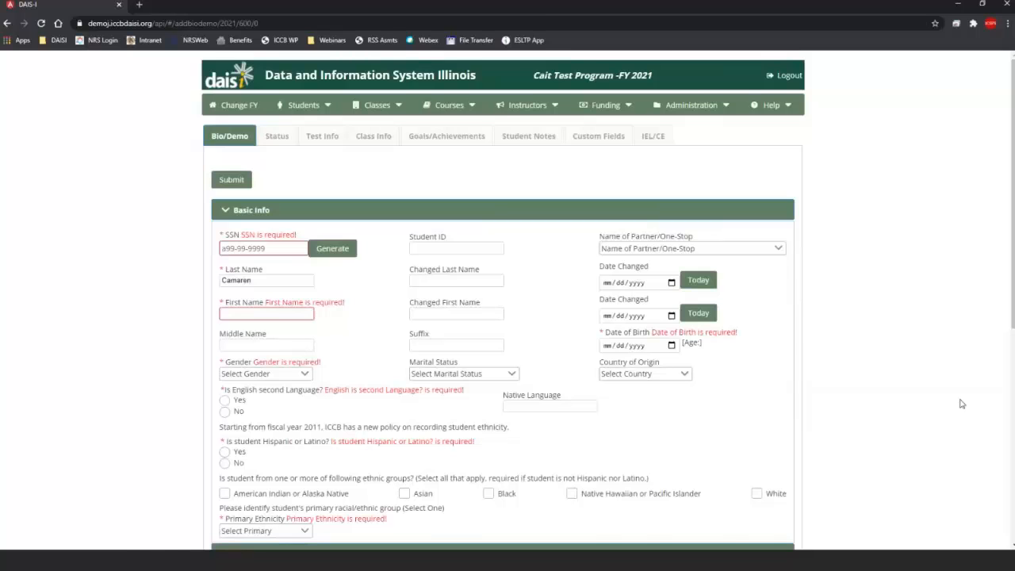
Step: Enlarge the page and step from Last Name to First Name, dismissing the autofill suggestions
key(ctrl+plus)
key(ctrl+plus)
scroll(933, 393, down, 1)
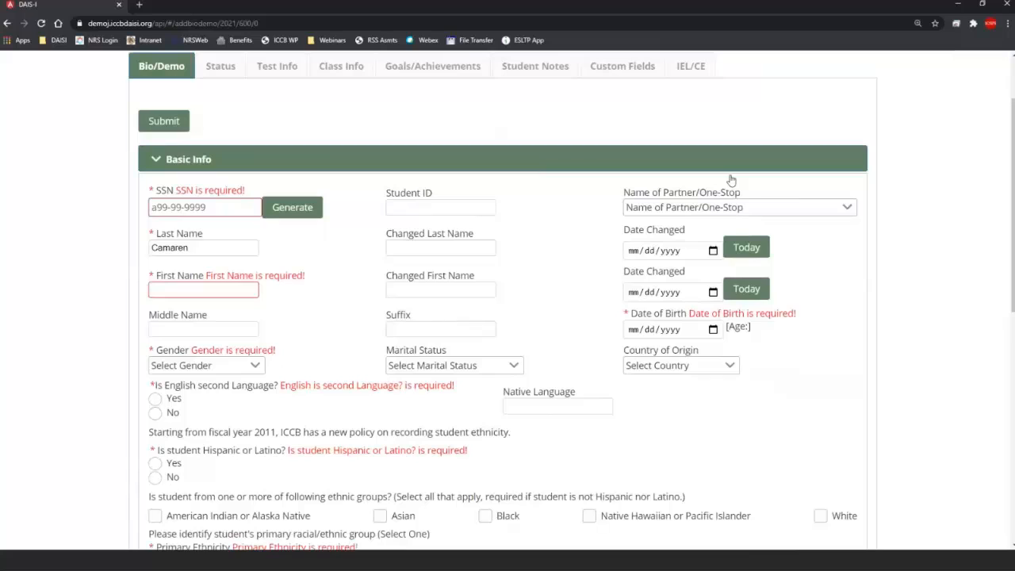
click(210, 250)
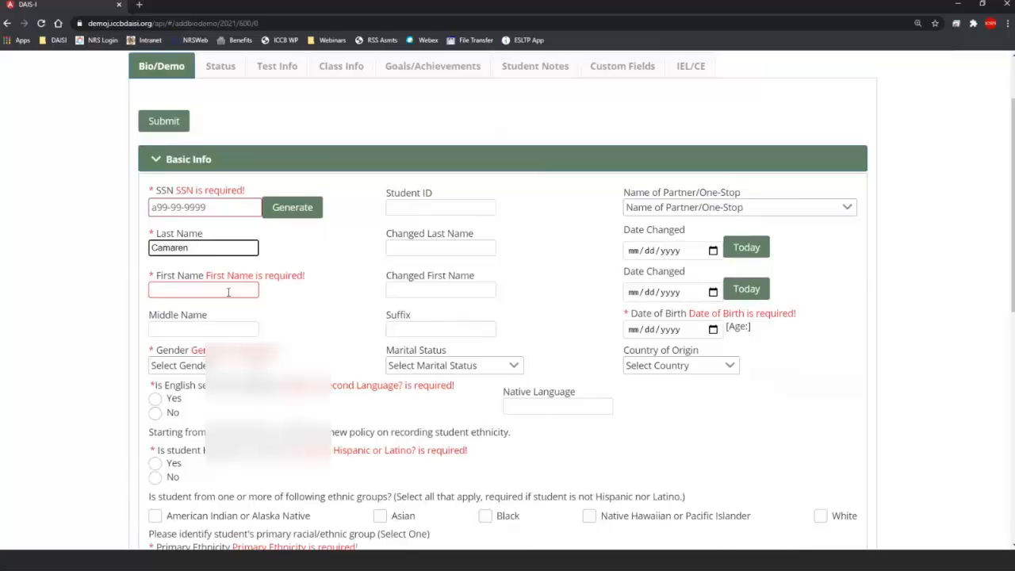
click(203, 290)
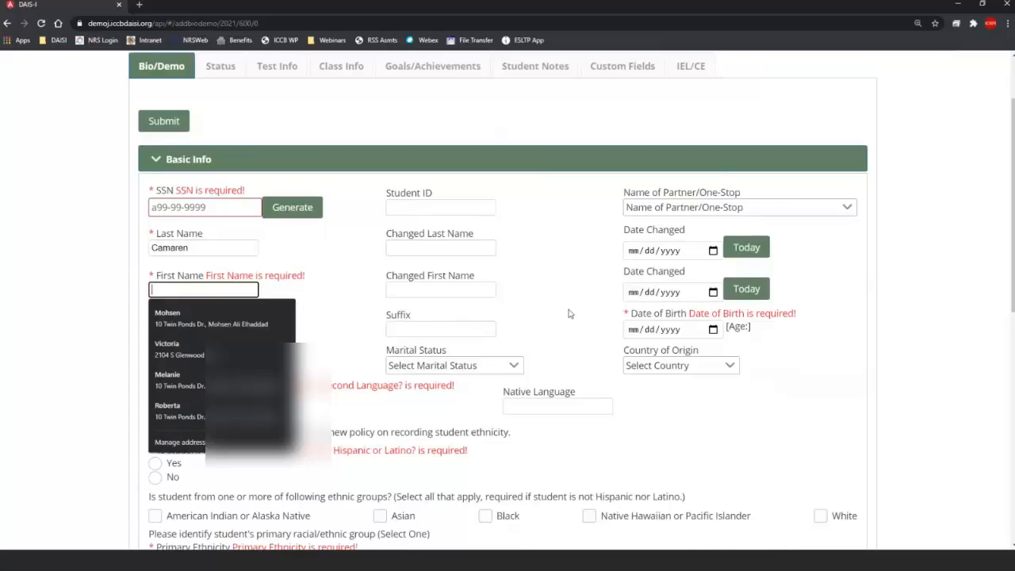
click(319, 271)
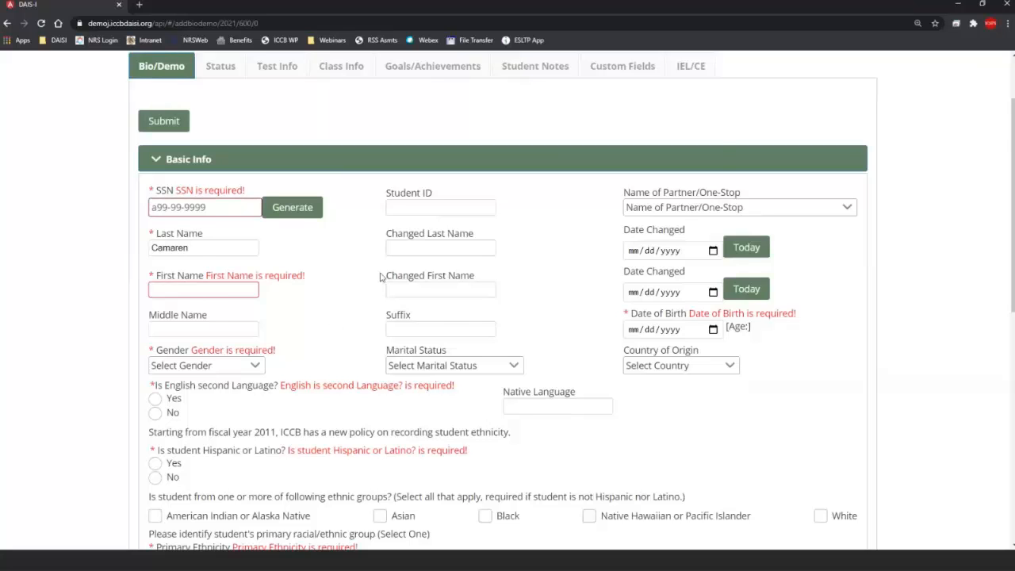
scroll(414, 406, down, 2)
scroll(414, 406, down, 2)
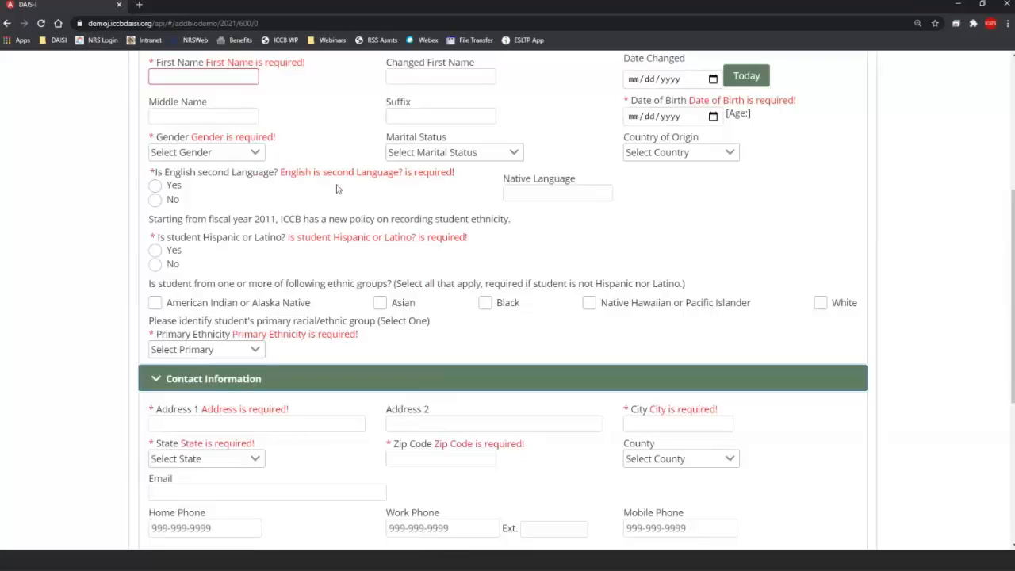
double_click(151, 173)
scroll(428, 323, down, 5)
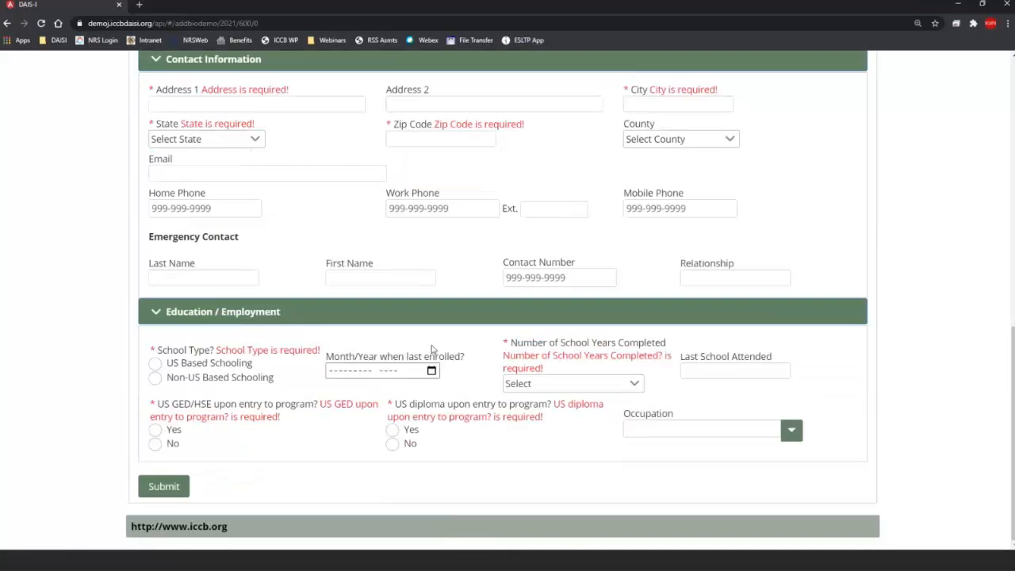
scroll(433, 348, up, 4)
scroll(420, 311, up, 3)
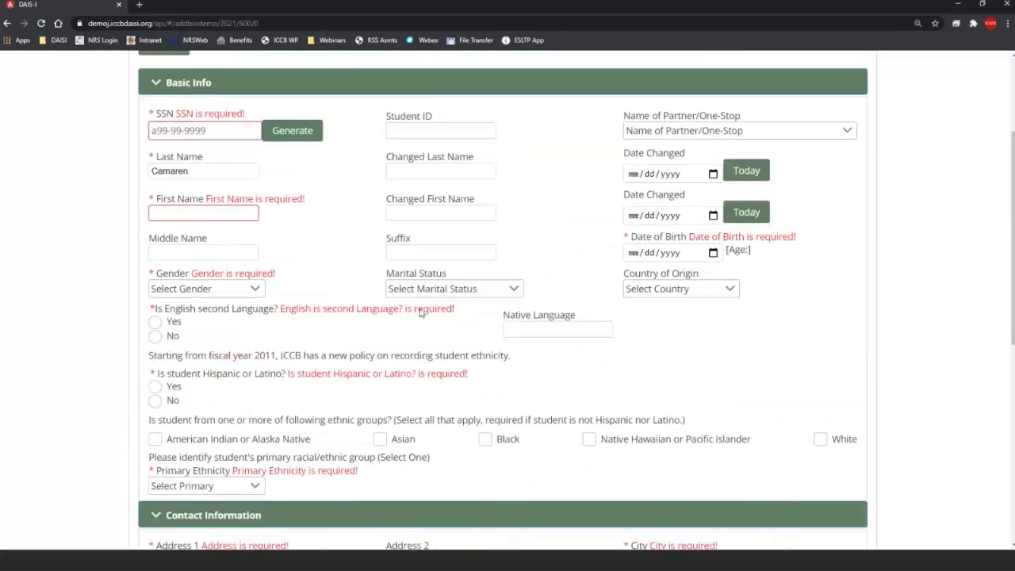
scroll(365, 294, up, 2)
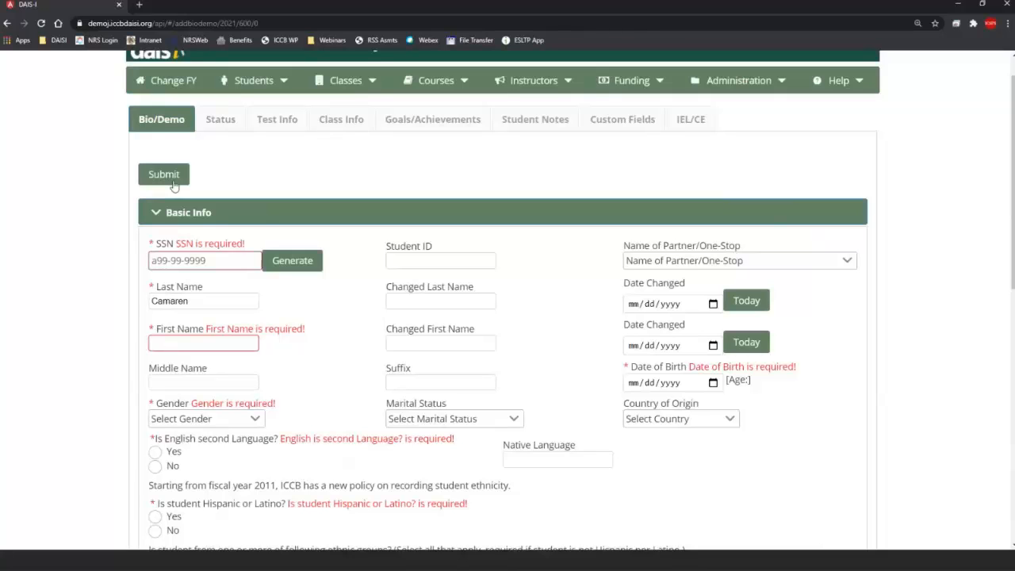
scroll(370, 408, down, 3)
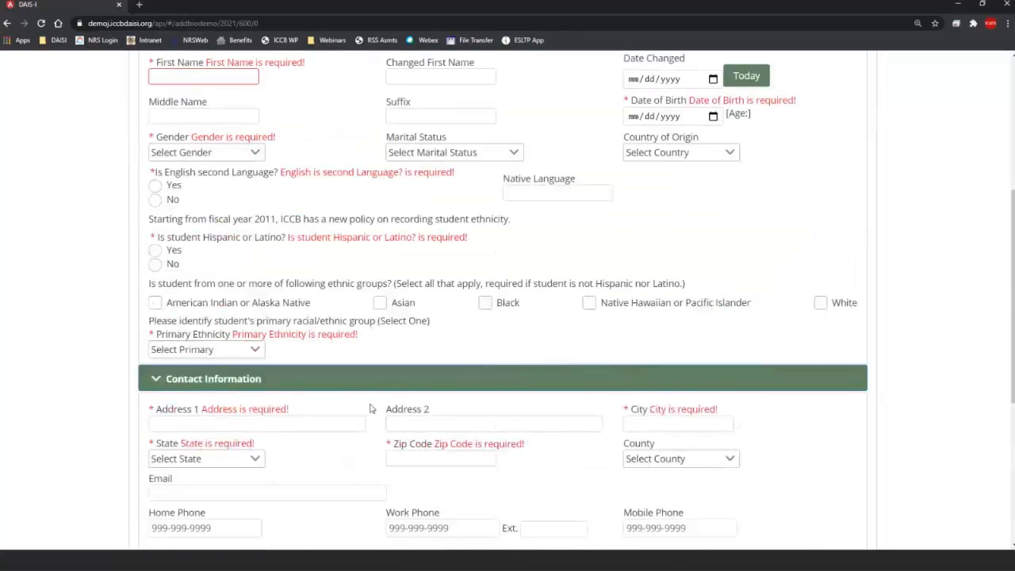
scroll(369, 409, down, 4)
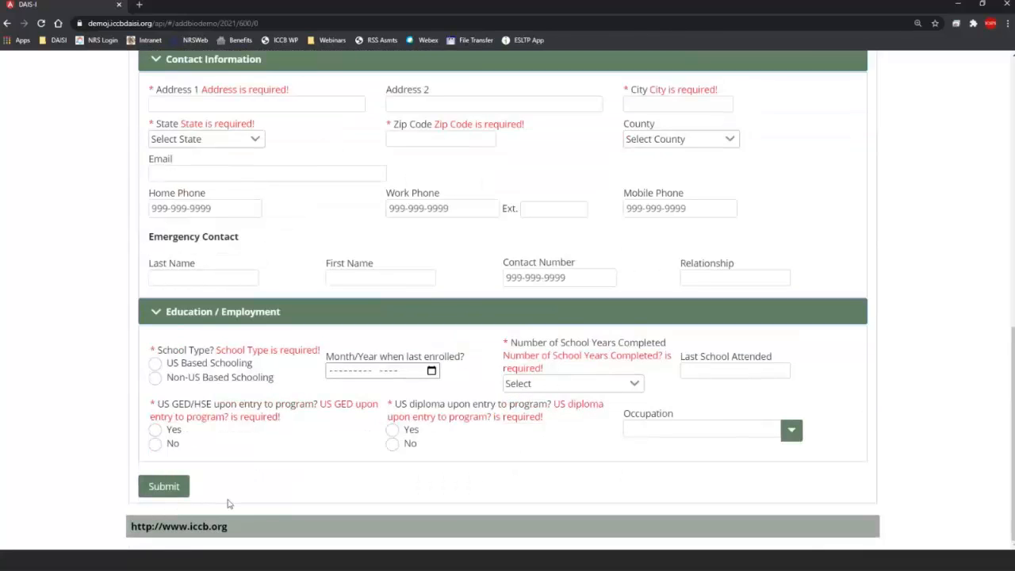
scroll(228, 504, up, 7)
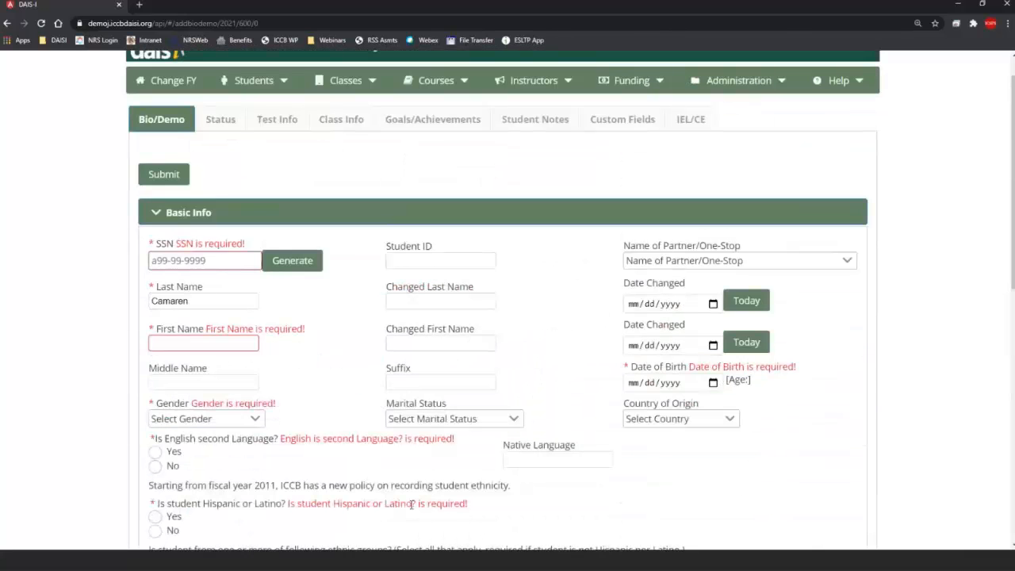
scroll(790, 157, up, 1)
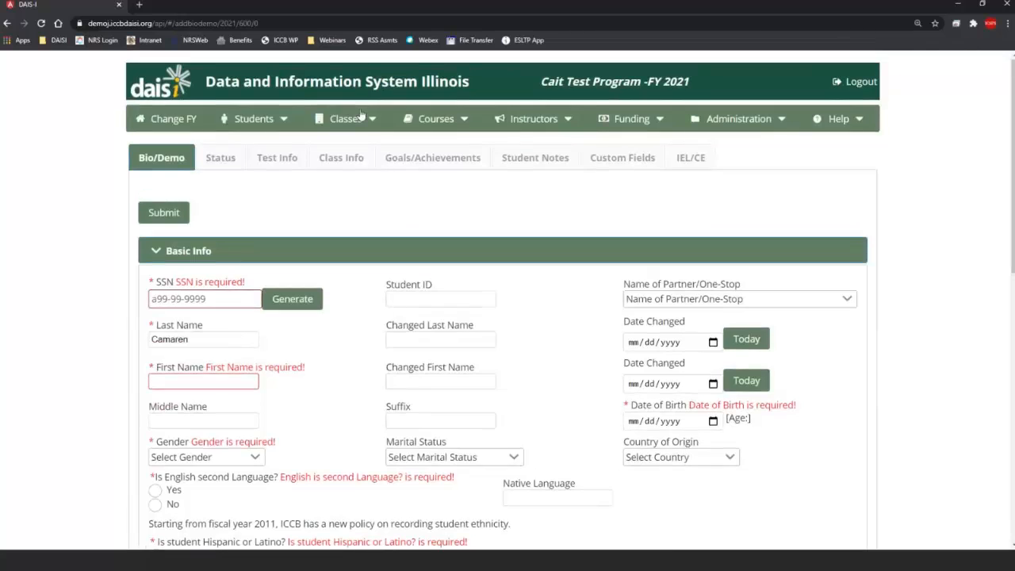
Step: List all current-fiscal-year students and open one student's record from the results
click(279, 121)
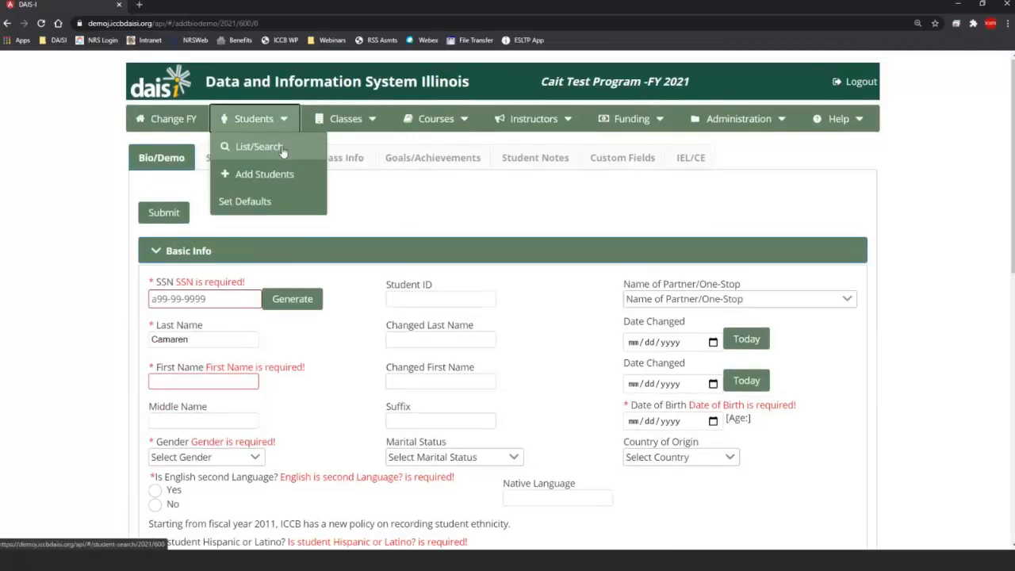
click(280, 148)
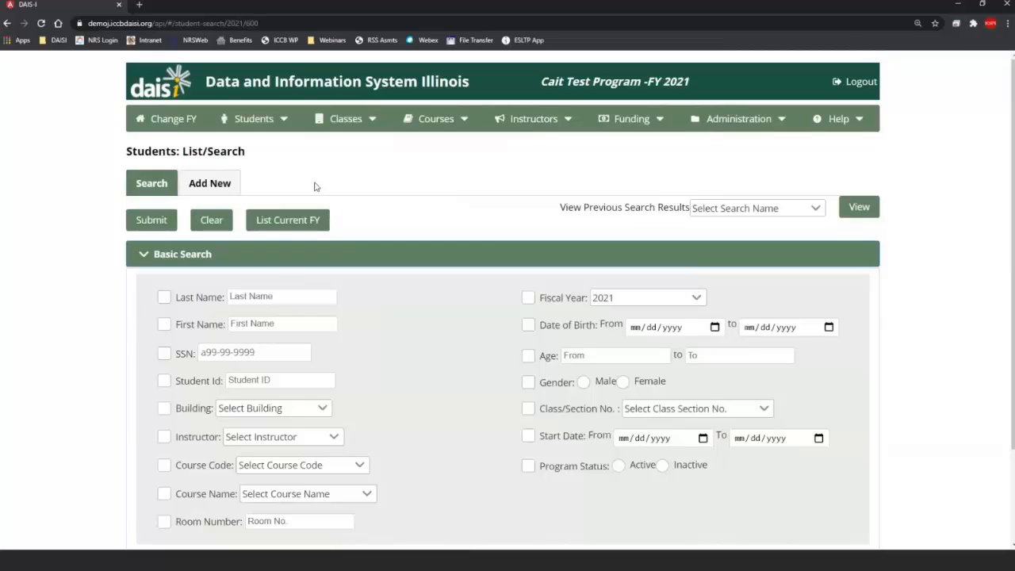
click(310, 226)
scroll(375, 351, down, 1)
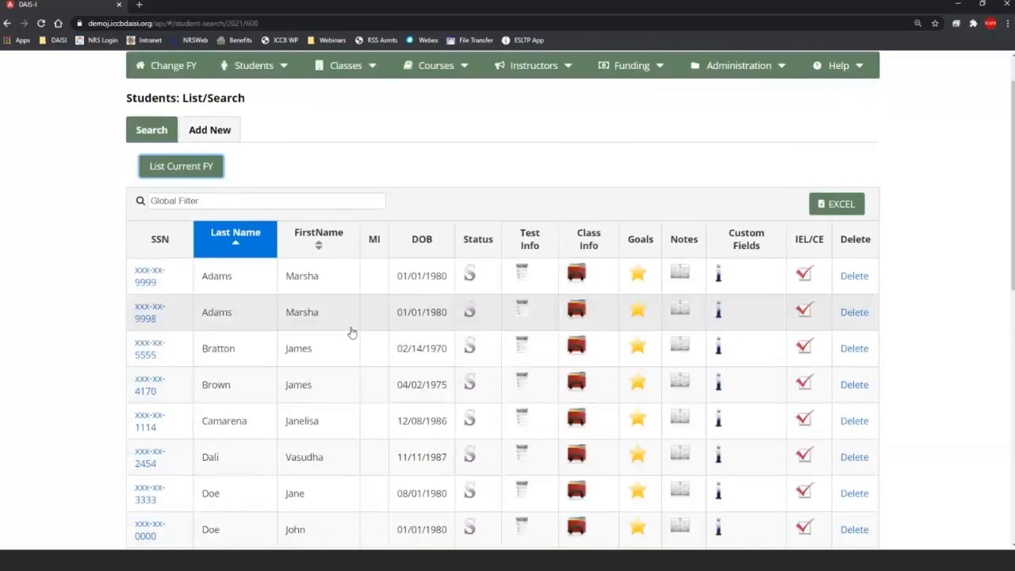
click(315, 391)
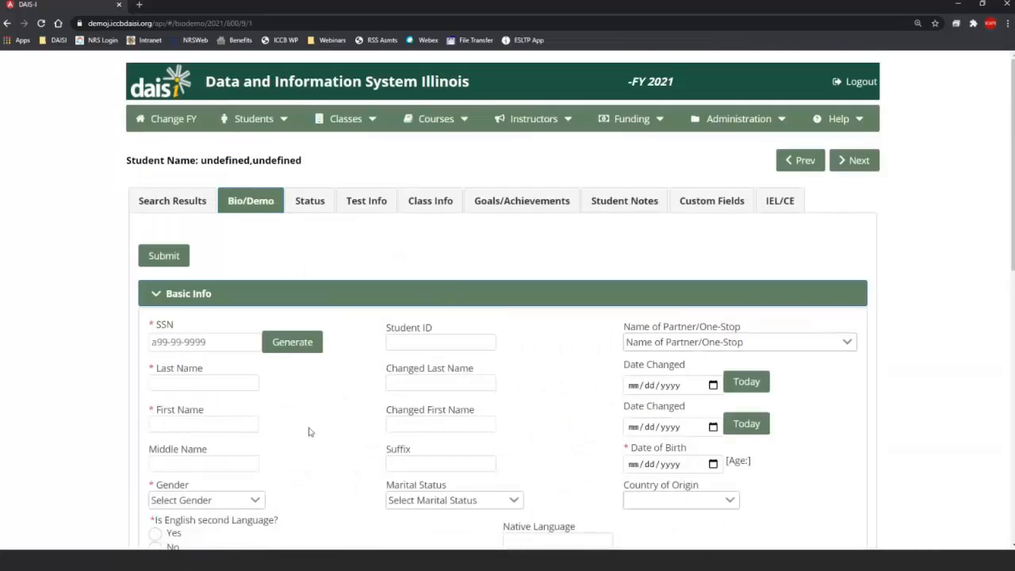
Step: Load the next student's Bio/Demo record and scroll through its basic info
click(850, 164)
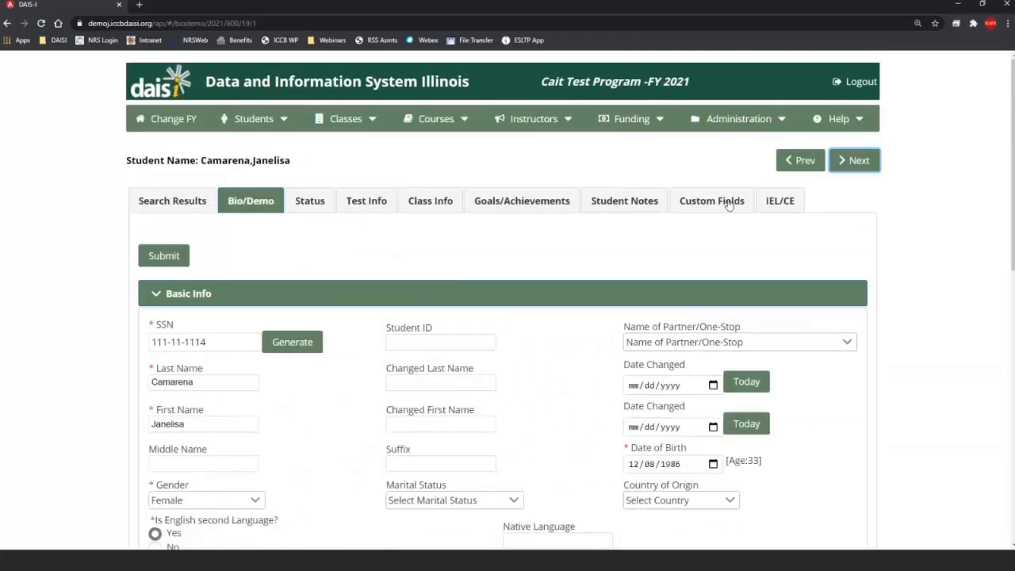
scroll(358, 346, down, 3)
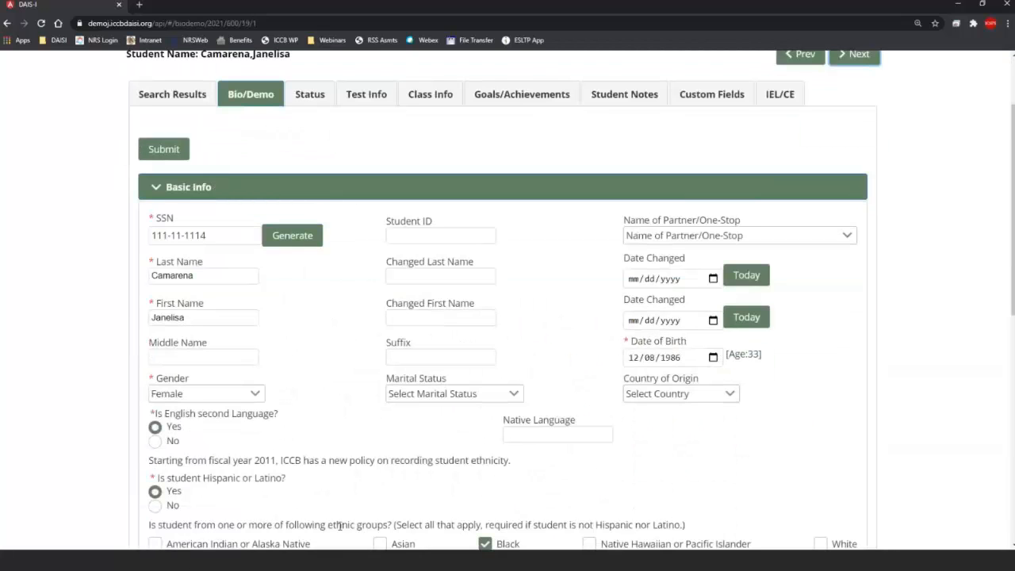
scroll(378, 238, up, 3)
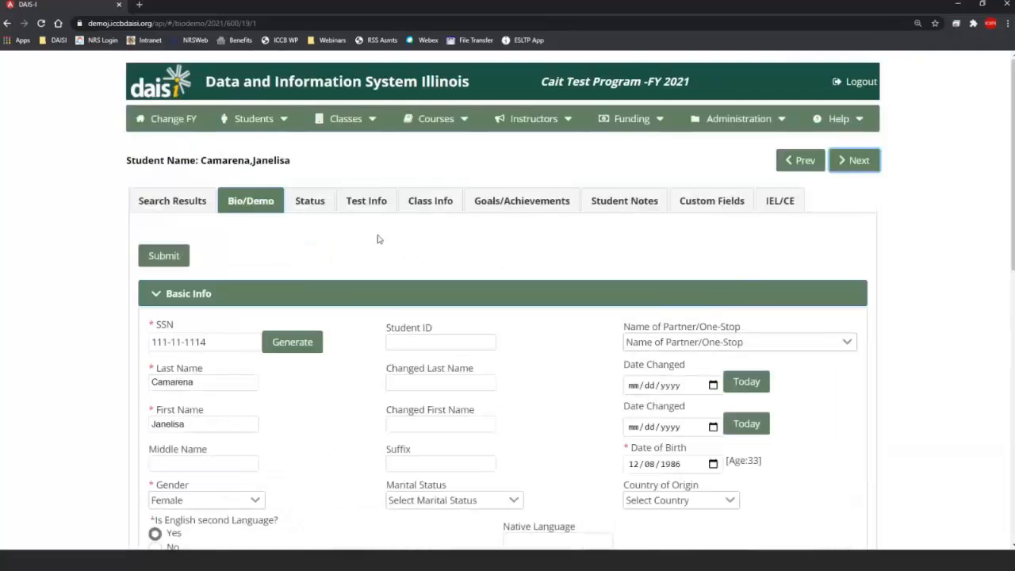
Step: Open the student's Status page and highlight the Barriers to Employment heading
click(306, 204)
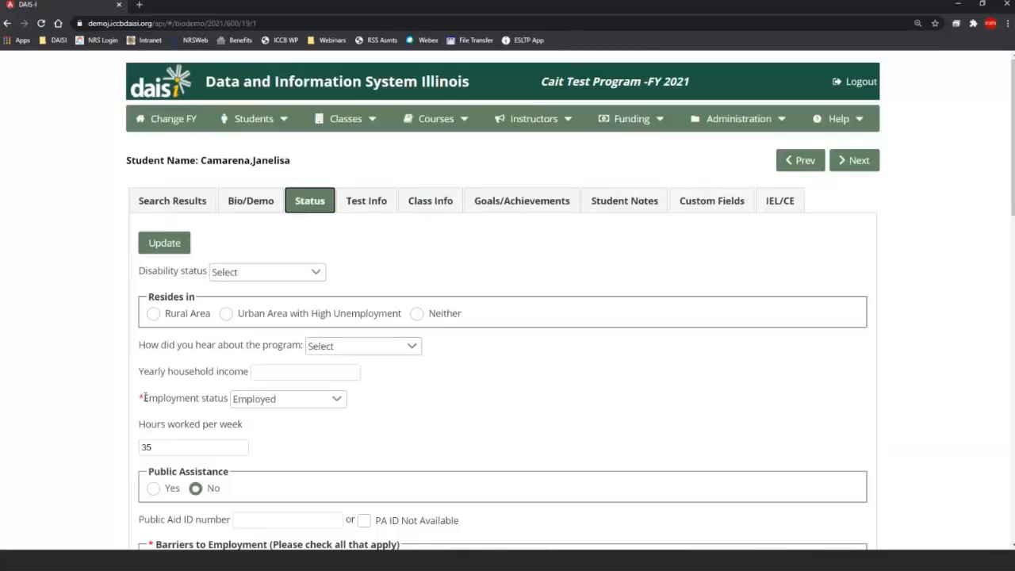
scroll(392, 403, down, 3)
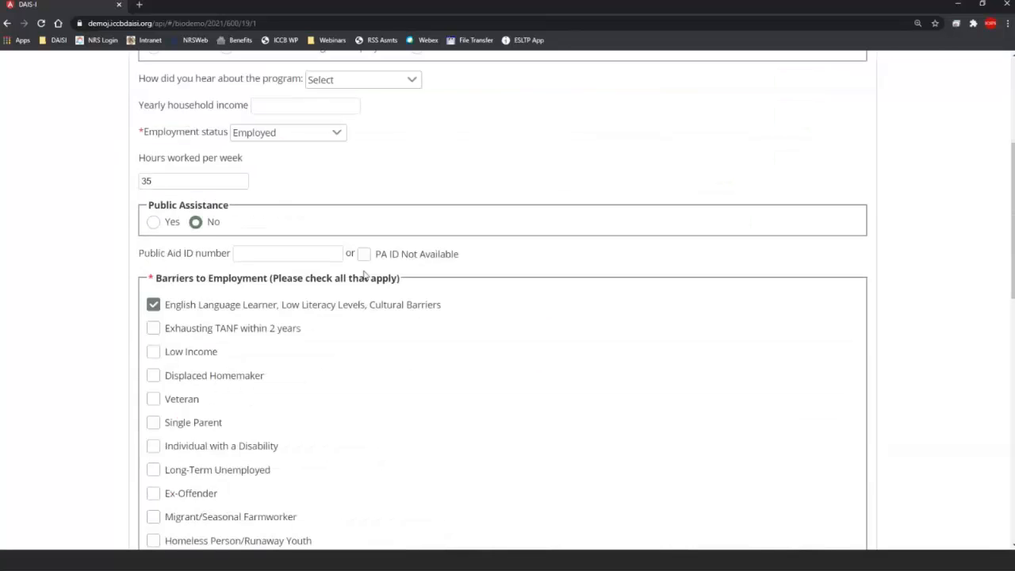
scroll(499, 286, up, 2)
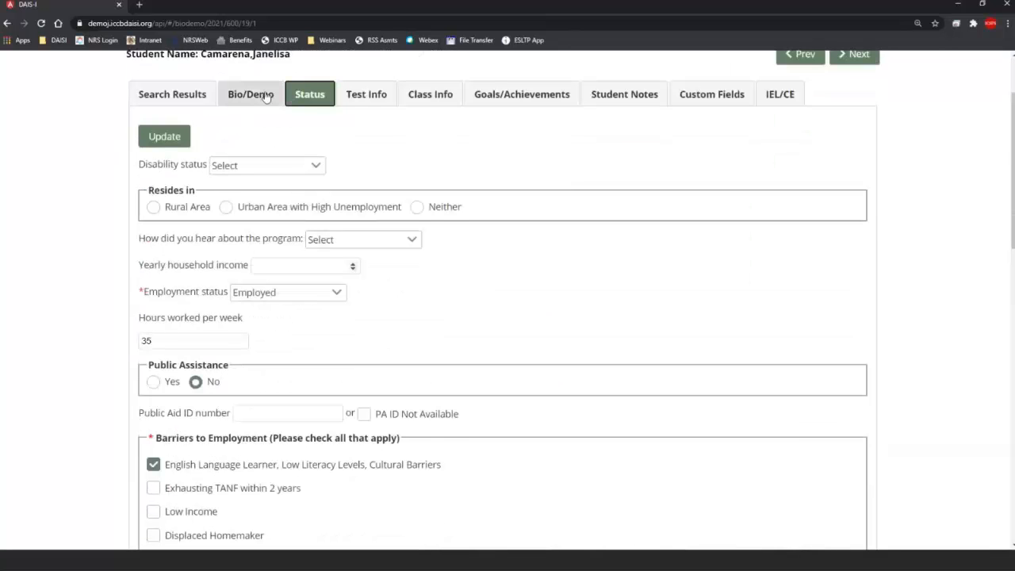
scroll(453, 349, down, 1)
drag(143, 238, 234, 247)
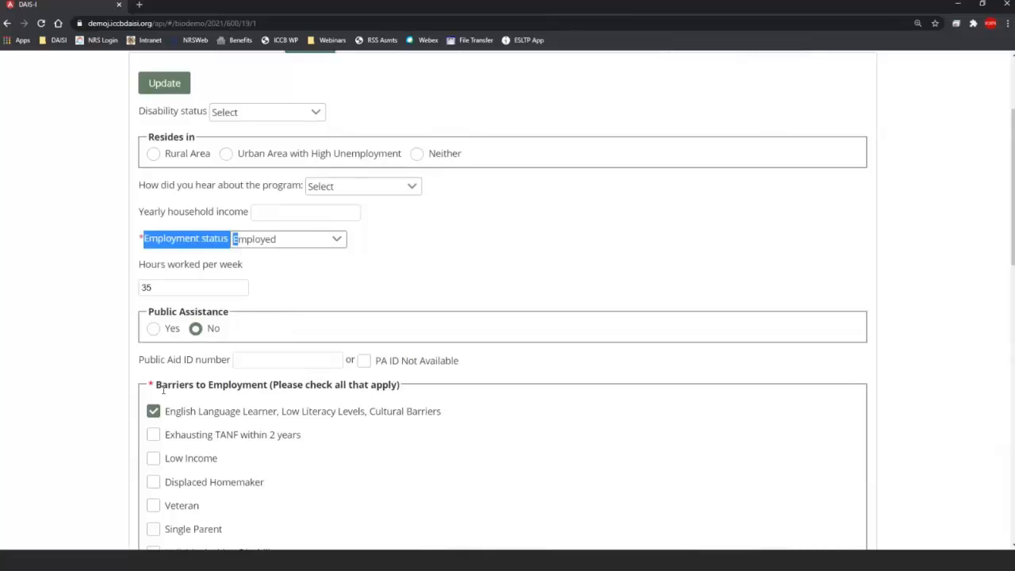
drag(156, 384, 428, 394)
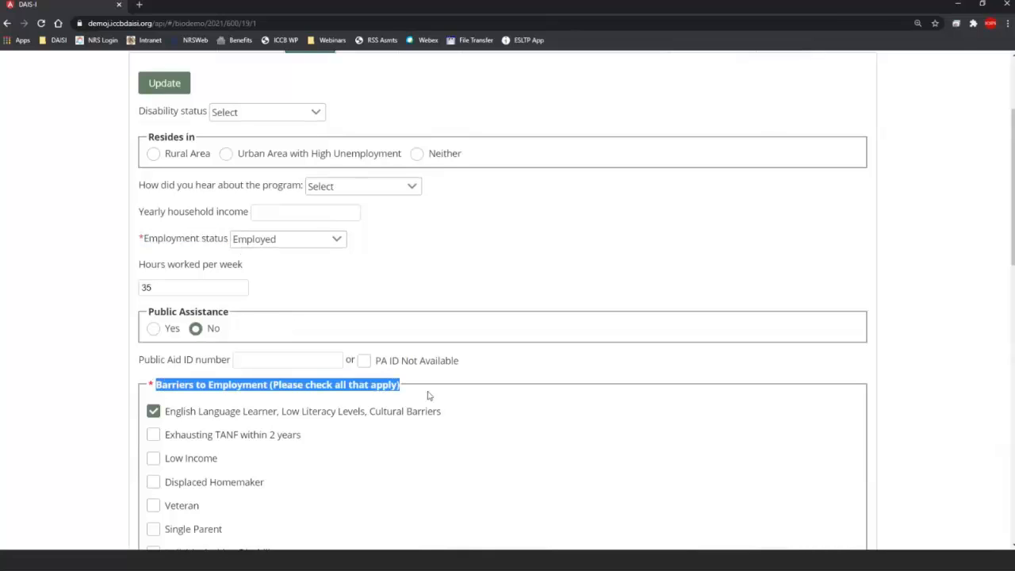
click(516, 372)
Step: Scroll through employment status (Employed, 35 hours weekly), barriers and student program sections
scroll(516, 372, down, 3)
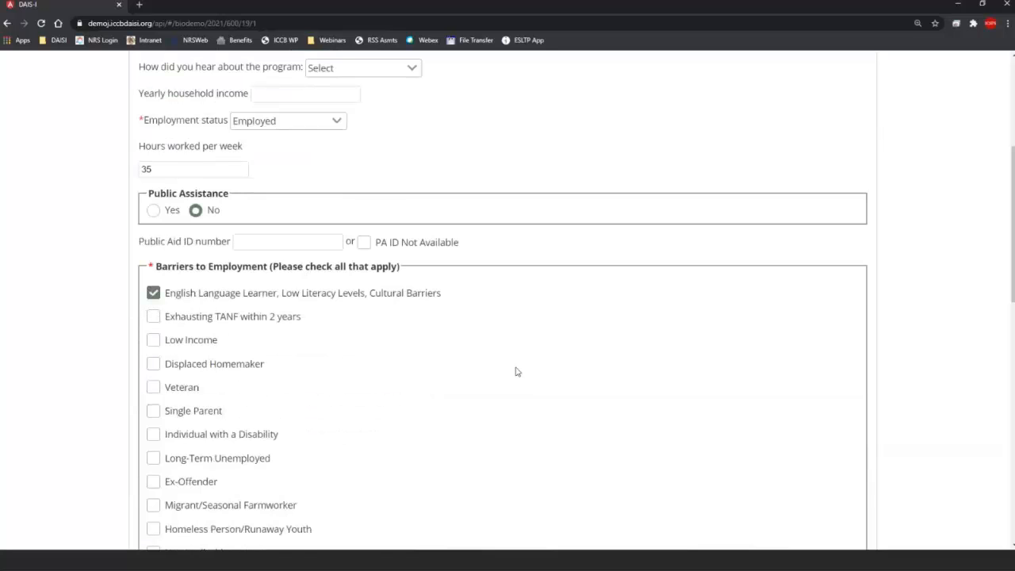
scroll(516, 372, up, 2)
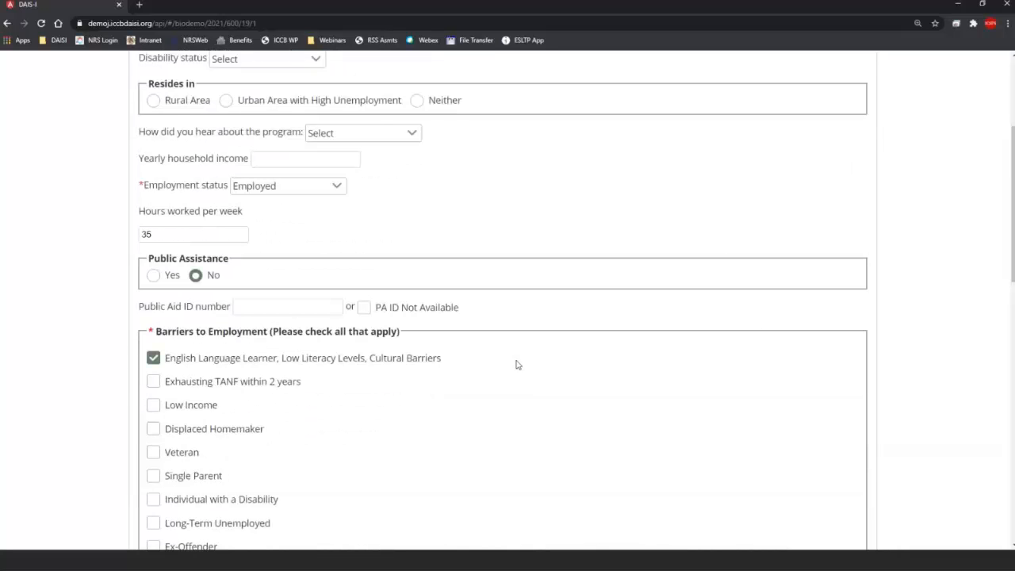
scroll(517, 372, up, 1)
scroll(514, 367, down, 1)
scroll(514, 367, down, 1)
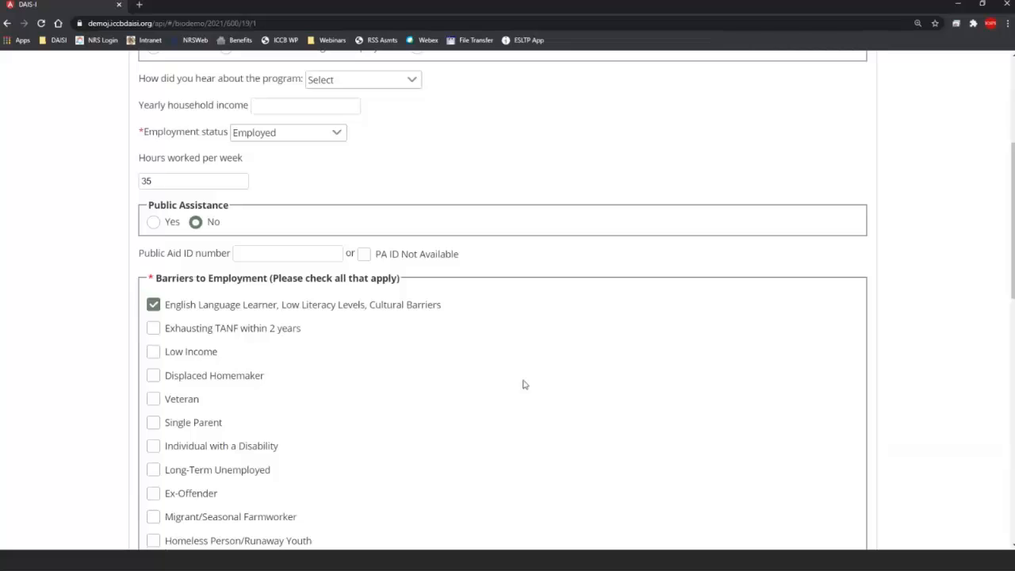
scroll(528, 384, up, 3)
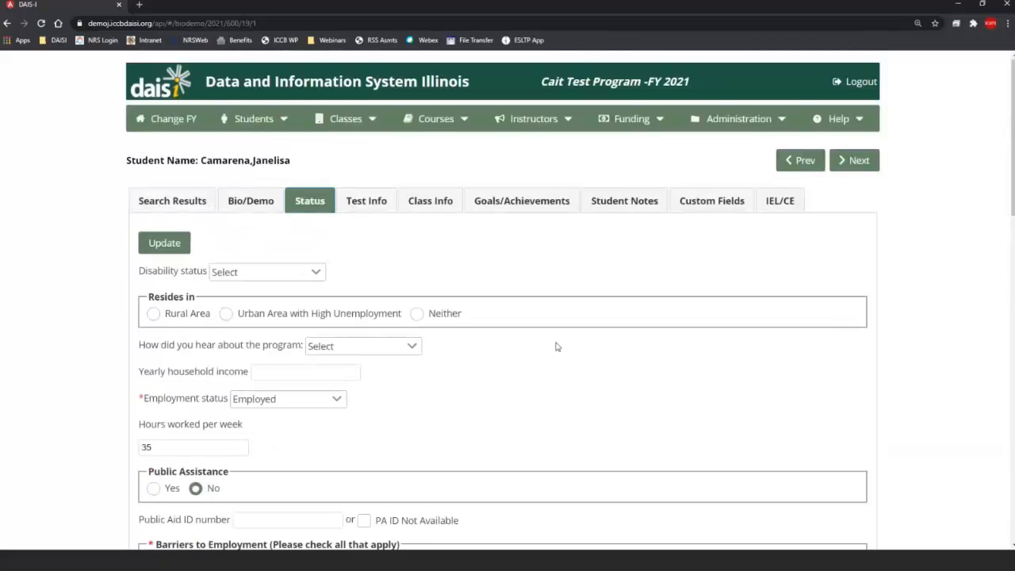
scroll(560, 352, down, 1)
scroll(565, 367, down, 3)
scroll(565, 367, up, 2)
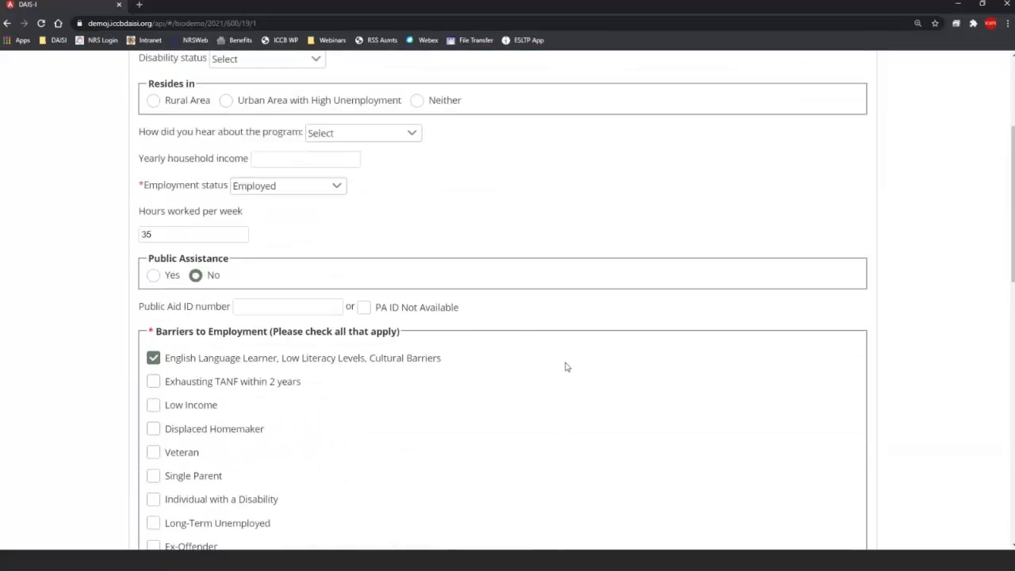
scroll(565, 367, down, 2)
scroll(565, 367, up, 2)
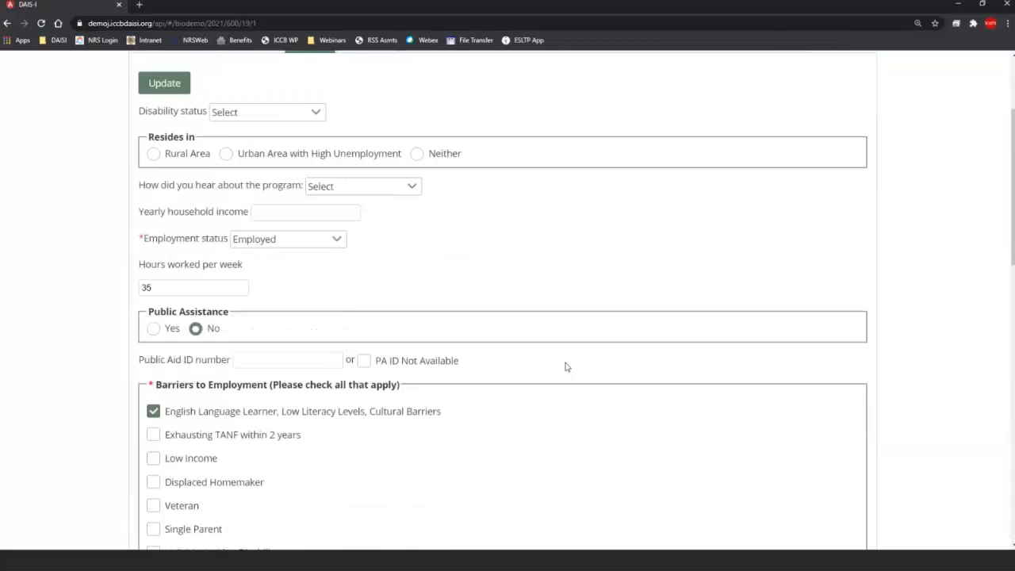
scroll(565, 368, down, 4)
scroll(567, 367, down, 5)
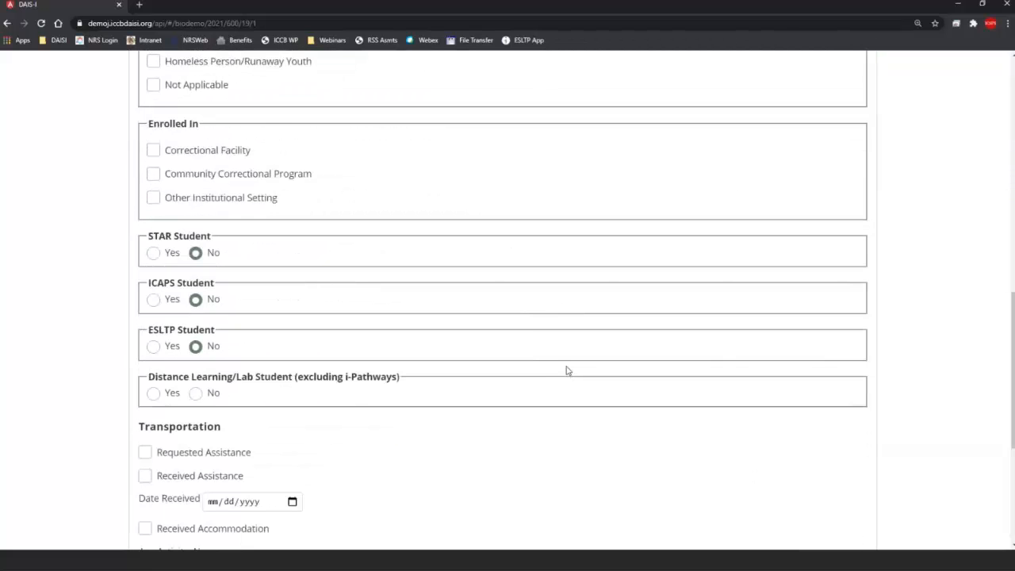
scroll(567, 371, down, 1)
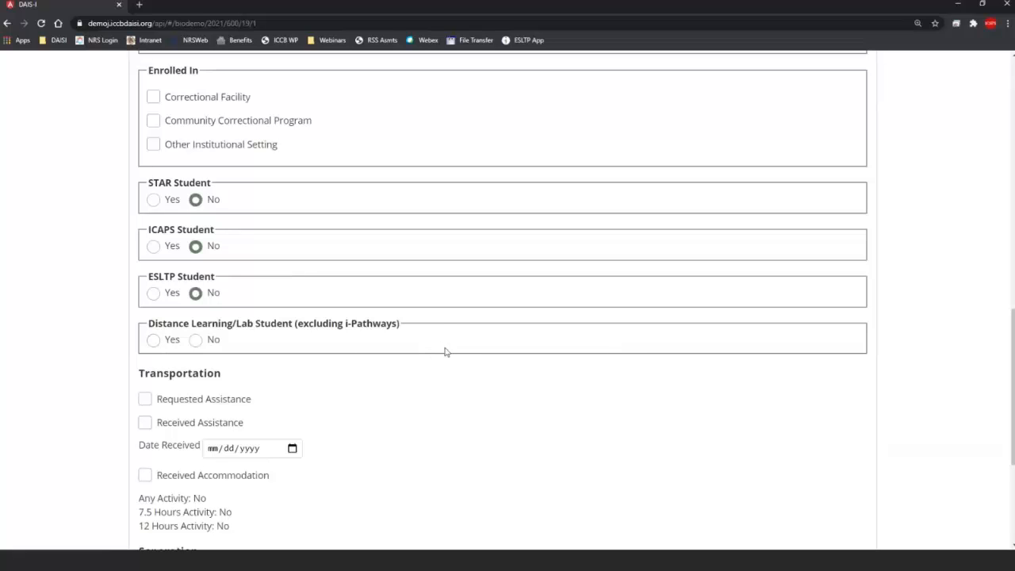
scroll(464, 419, up, 1)
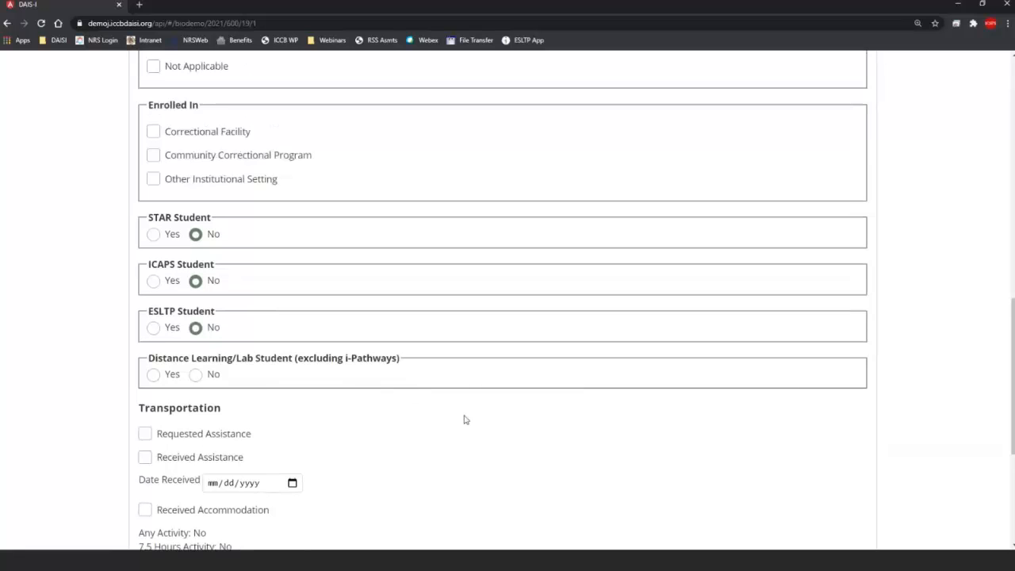
scroll(464, 418, up, 10)
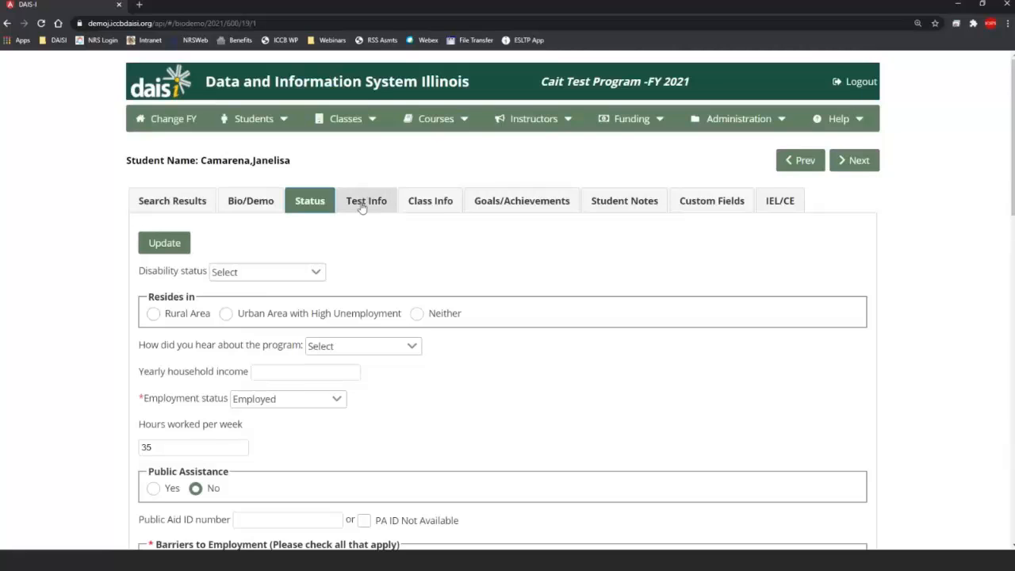
Step: Show the Test Info page and its Add/Update Tests dialog, then close the dialog unsaved
click(359, 205)
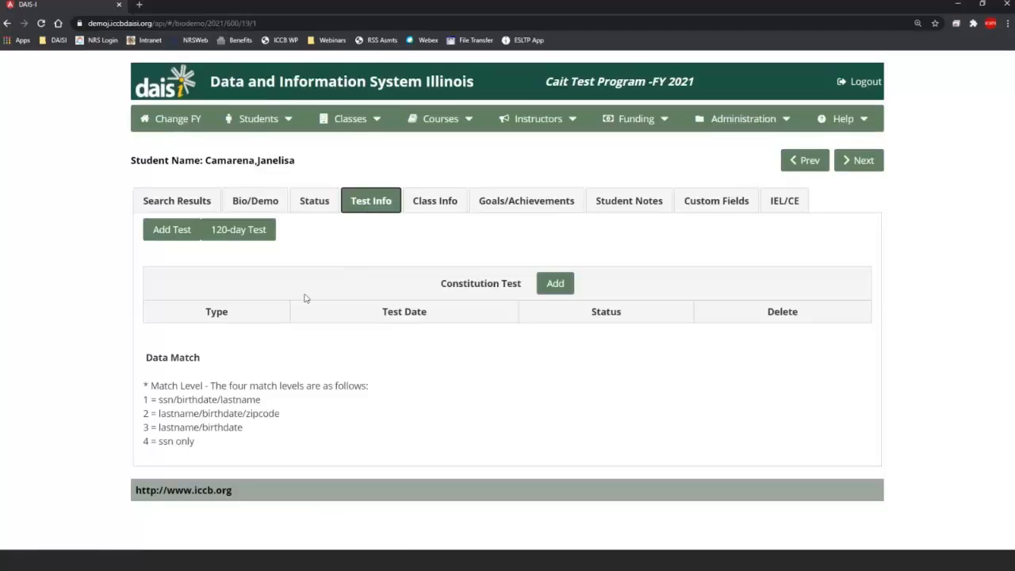
click(169, 240)
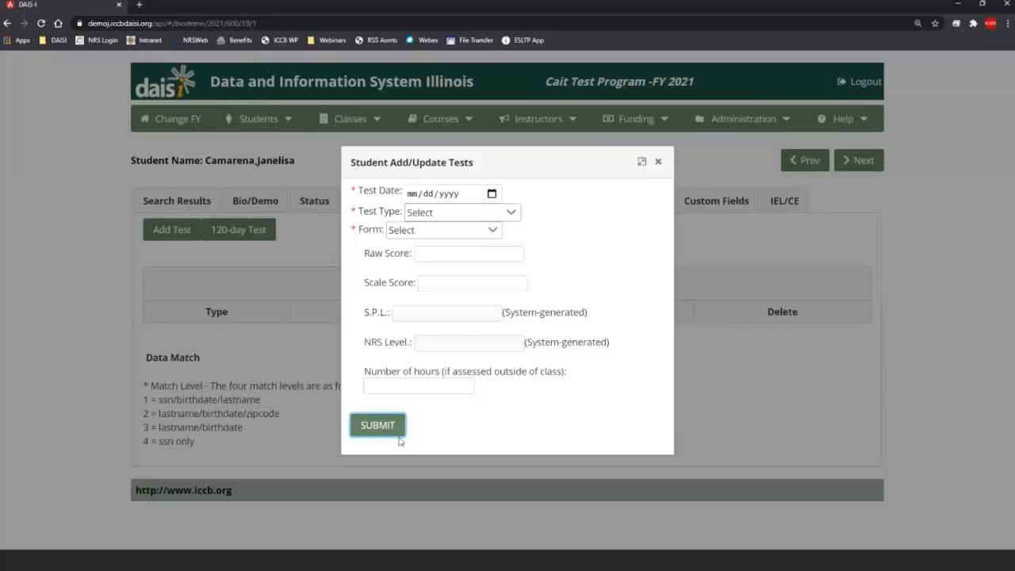
click(659, 161)
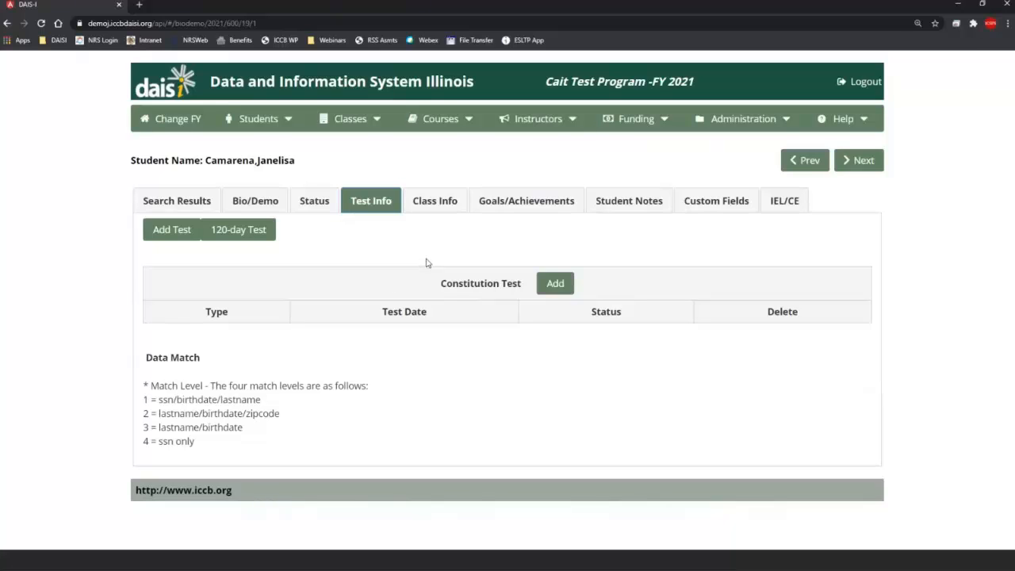
click(267, 233)
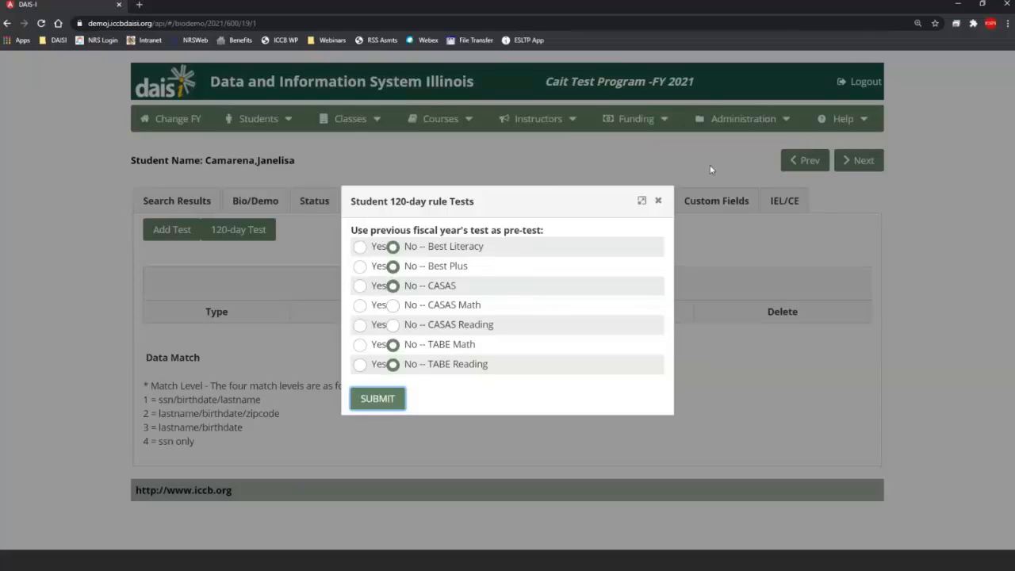
click(658, 200)
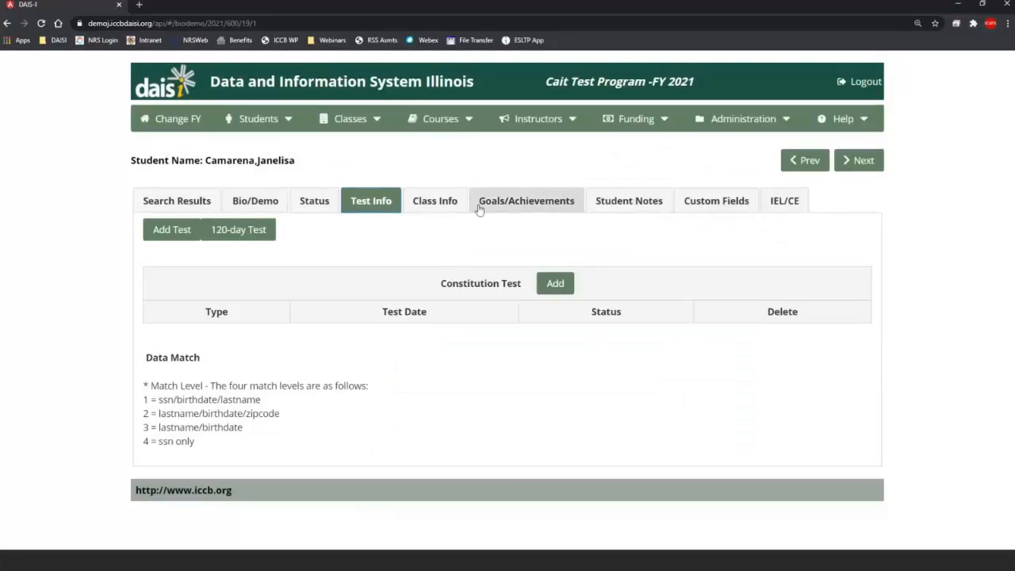
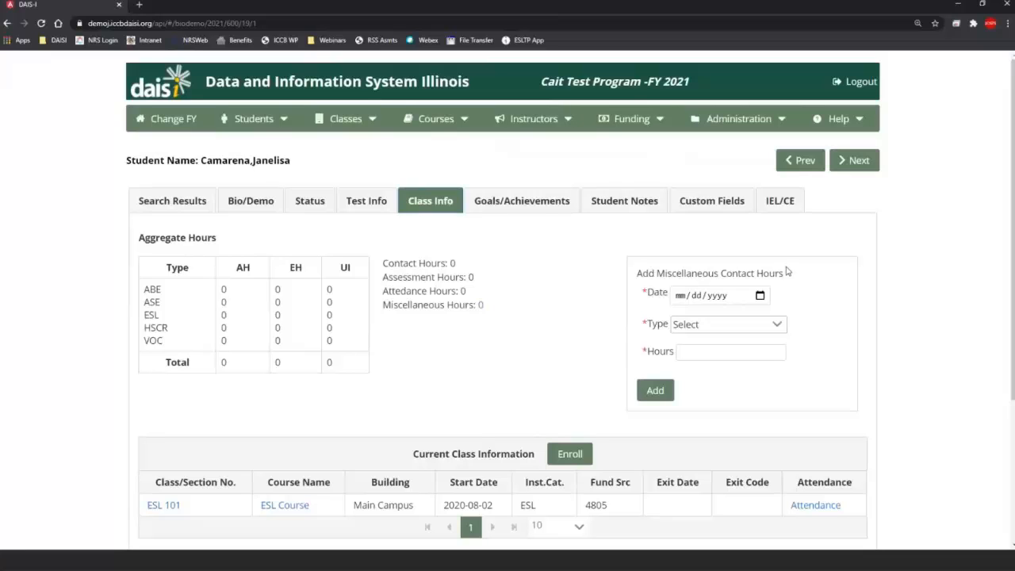
scroll(789, 278, down, 2)
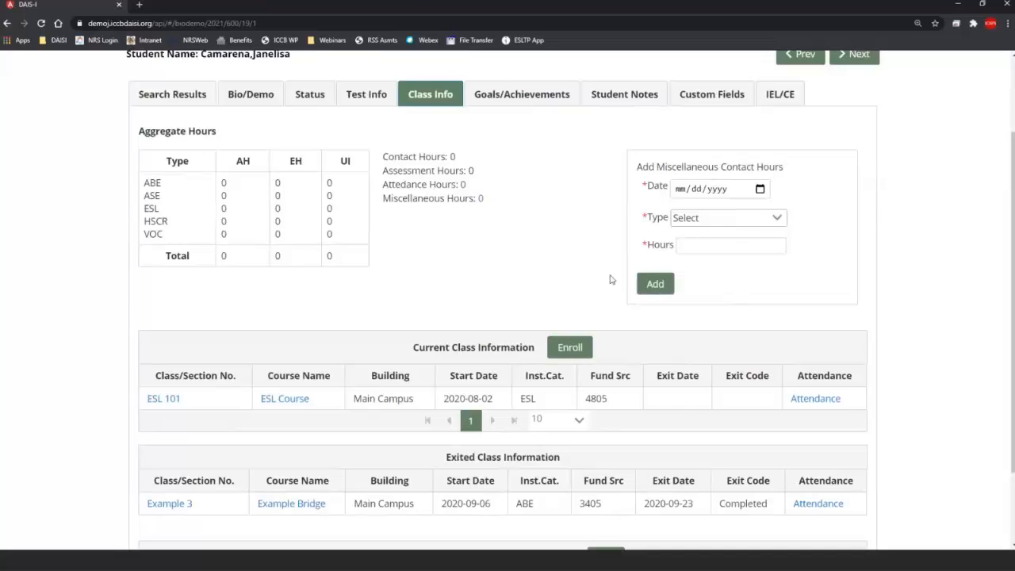
click(692, 219)
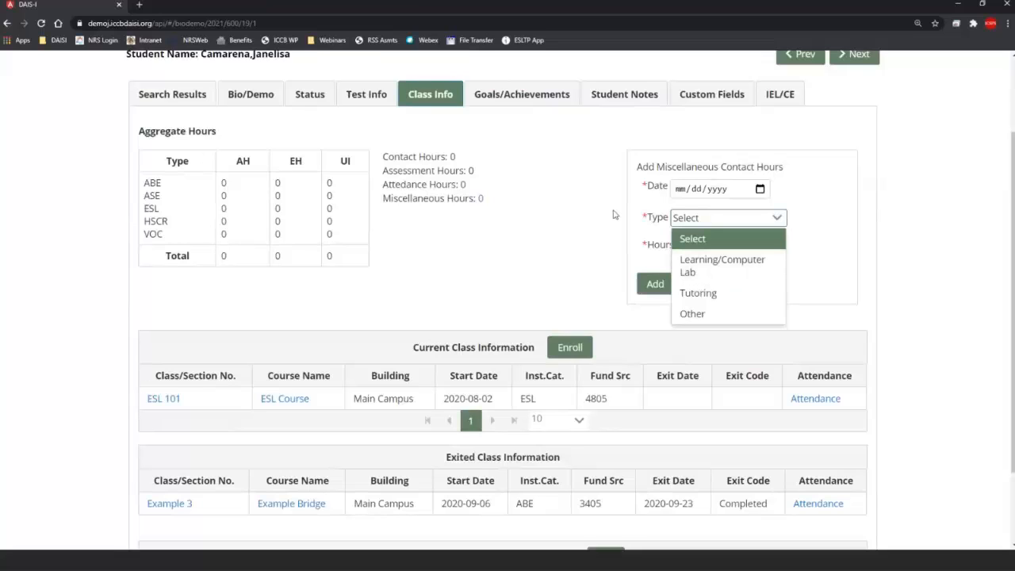
click(578, 223)
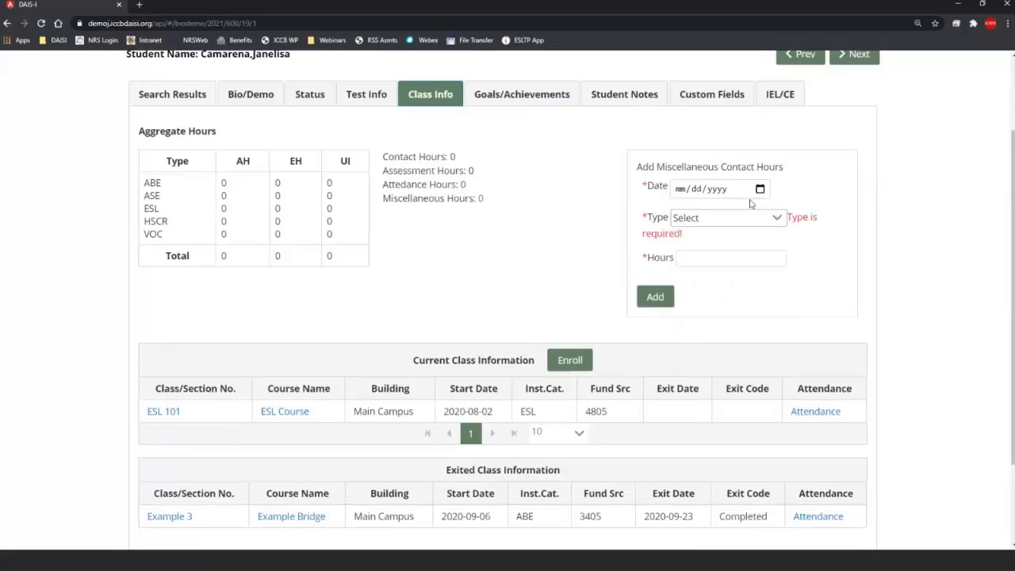
scroll(801, 162, down, 2)
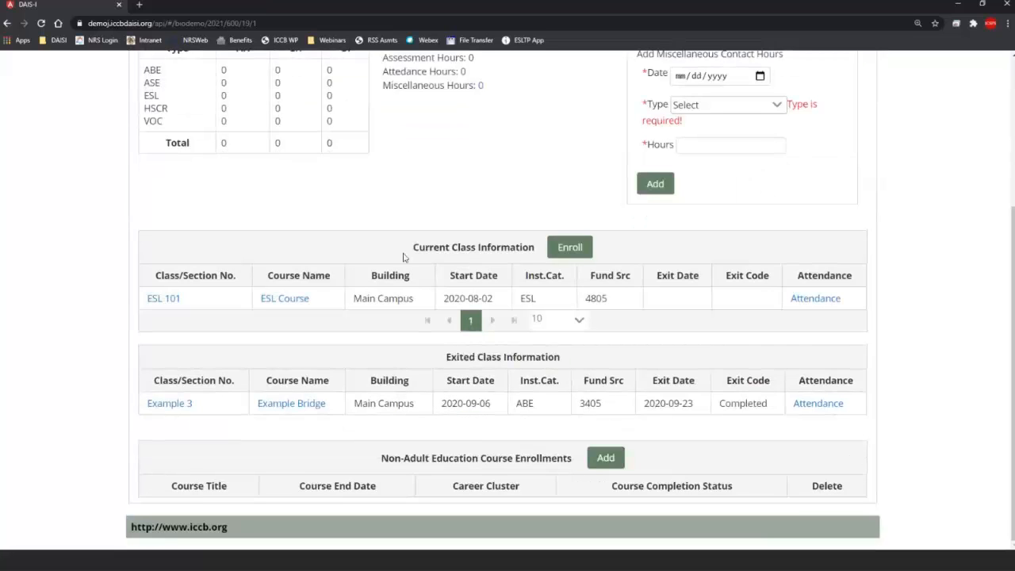
drag(410, 252, 533, 264)
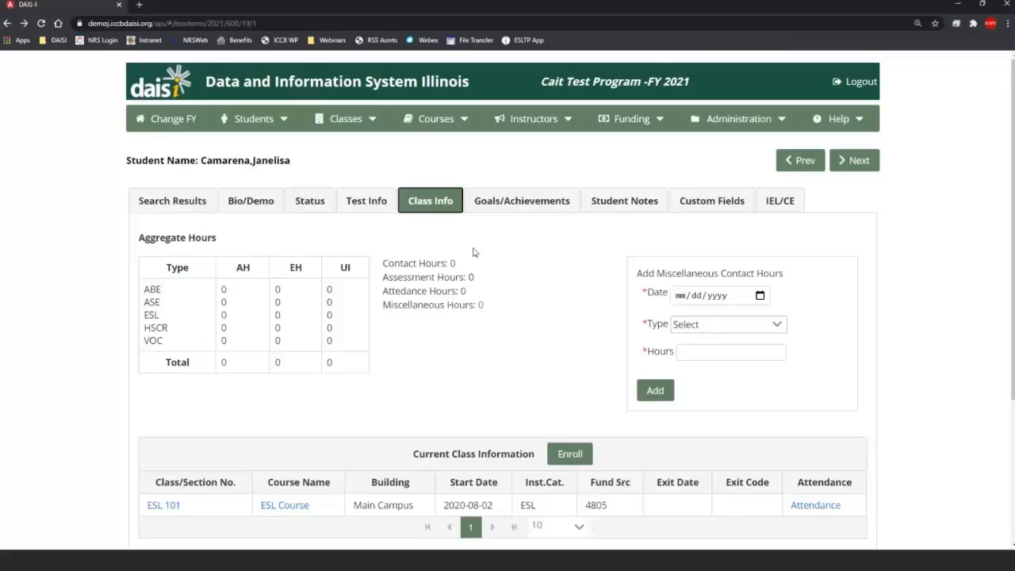
scroll(475, 249, down, 1)
scroll(476, 247, down, 1)
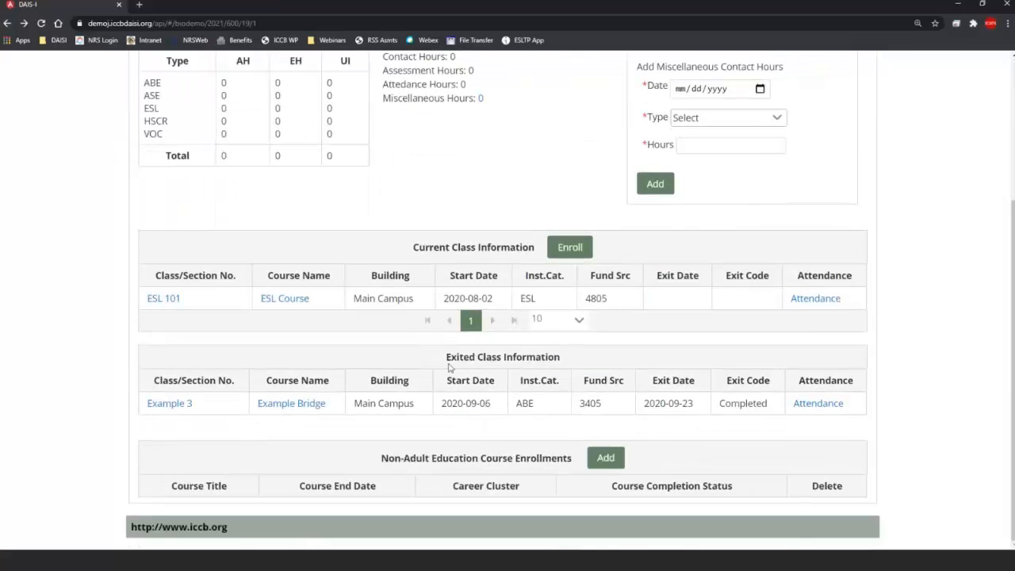
drag(448, 367, 563, 367)
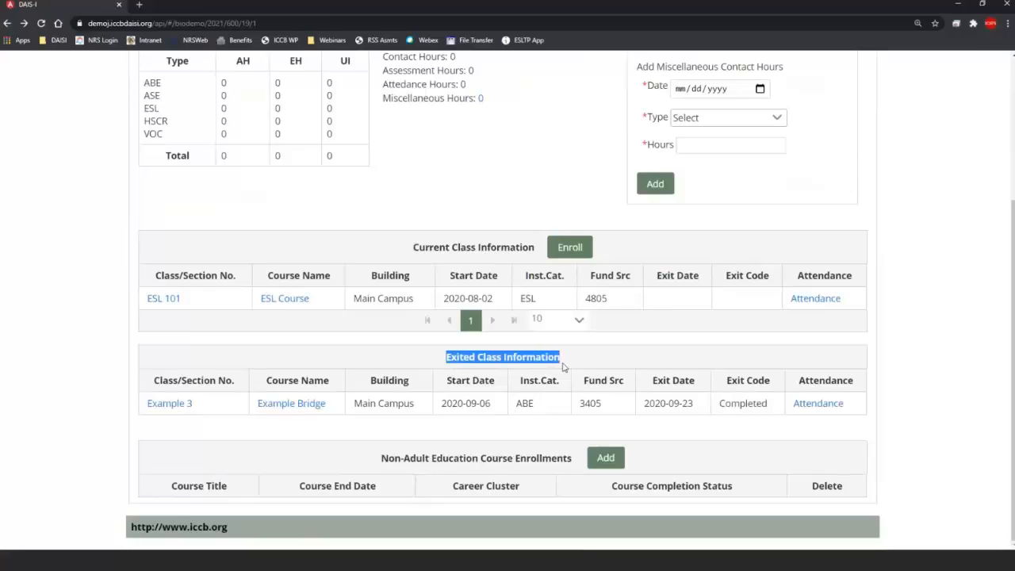
click(619, 363)
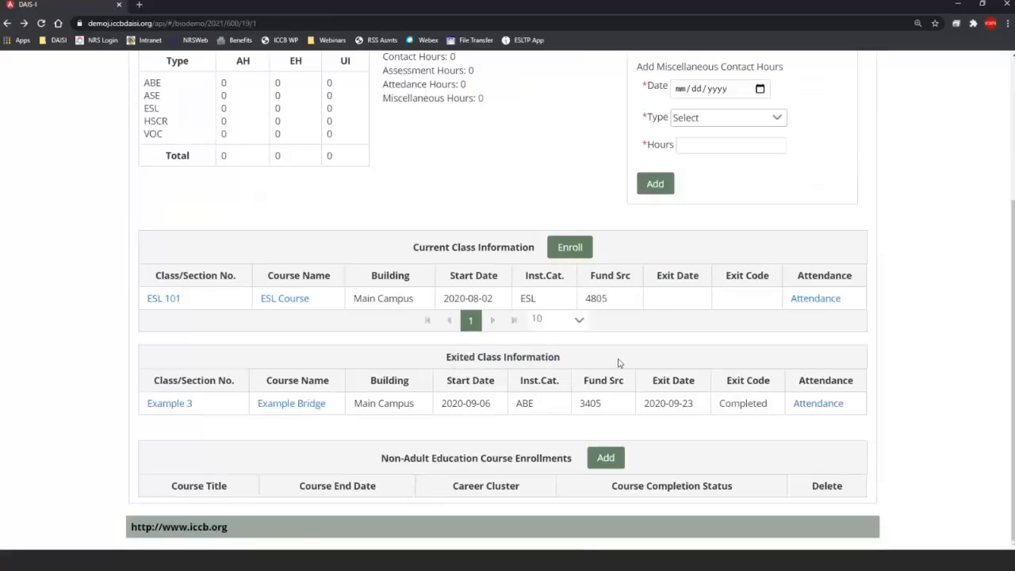
drag(745, 402, 715, 401)
click(671, 404)
scroll(737, 434, up, 3)
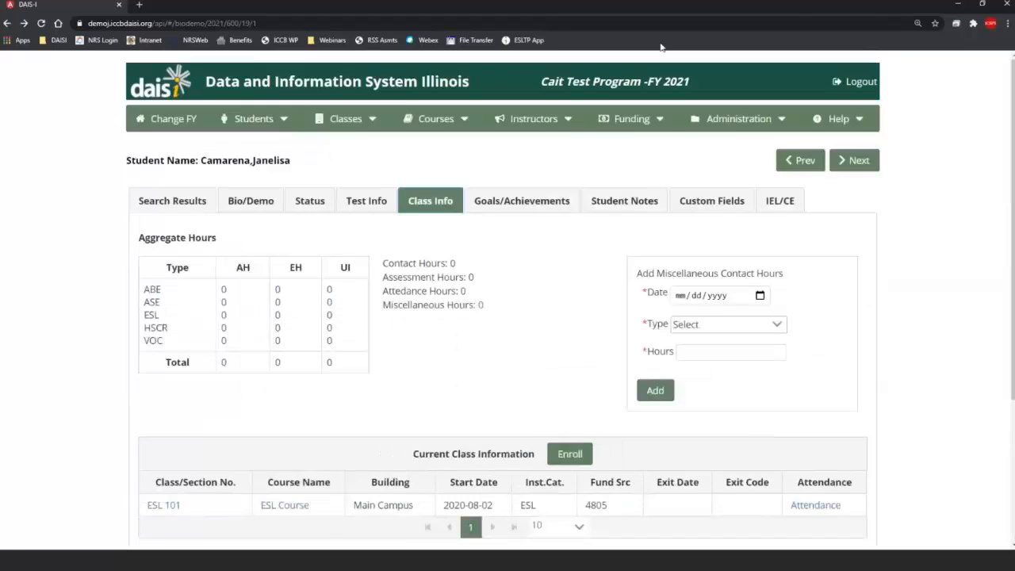
Step: Show the Goals/Achievements page and highlight the Career Pathway credential row
click(515, 203)
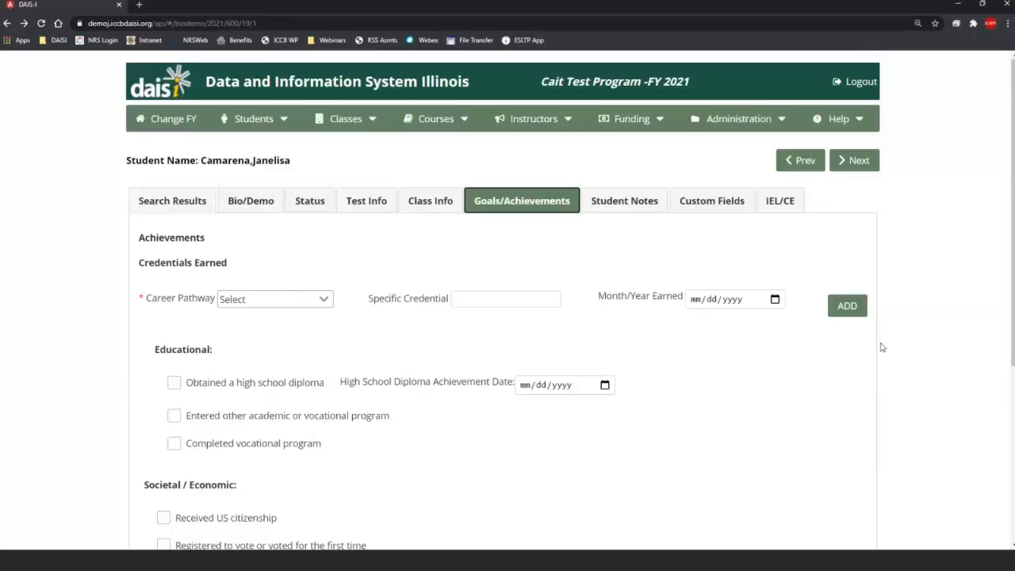
click(140, 302)
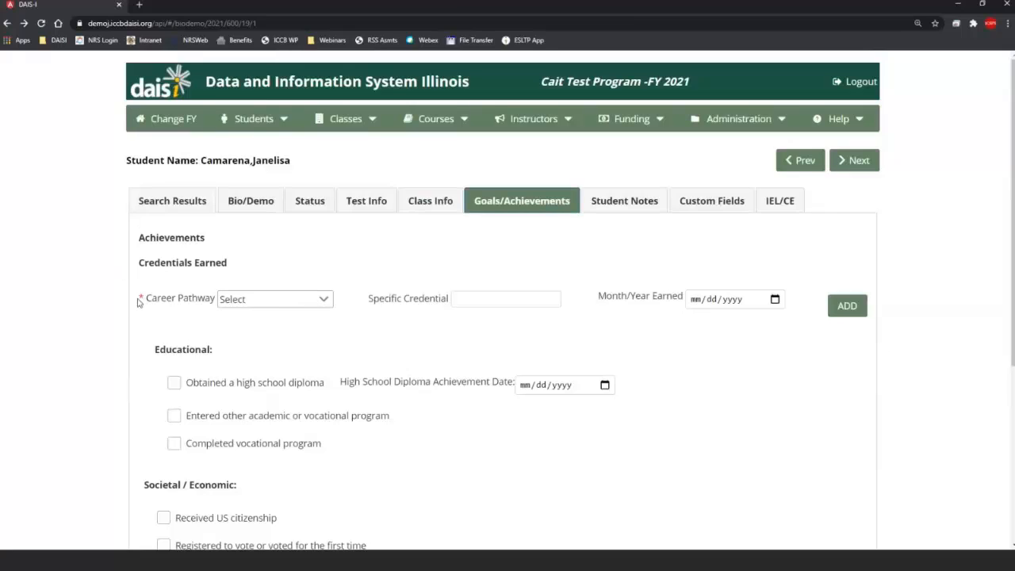
triple_click(137, 299)
click(133, 298)
triple_click(140, 299)
click(142, 300)
Step: Set the credential's Month/Year Earned date to May 1, 2021
click(774, 299)
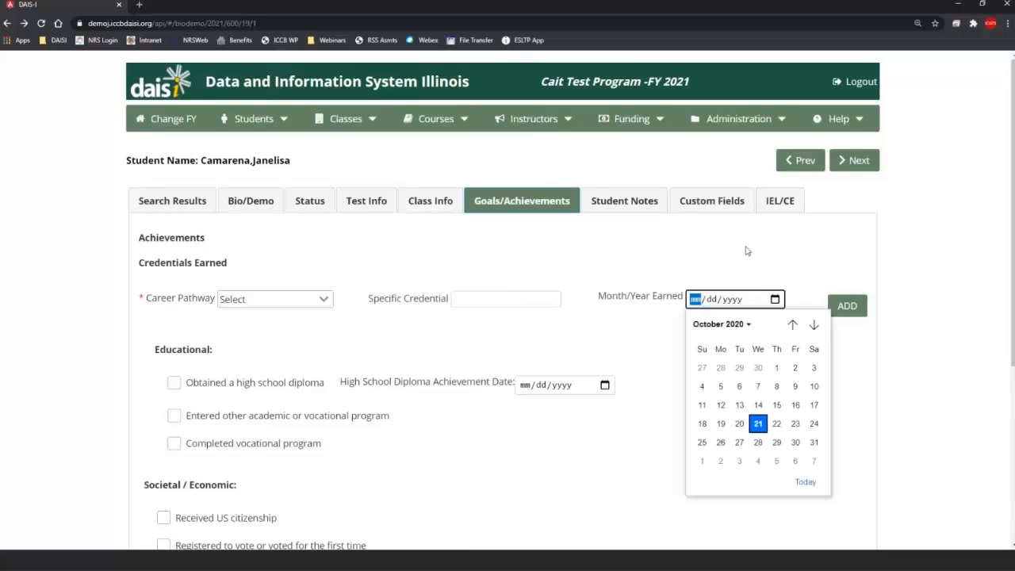
click(814, 324)
click(813, 325)
click(813, 324)
click(814, 324)
click(813, 325)
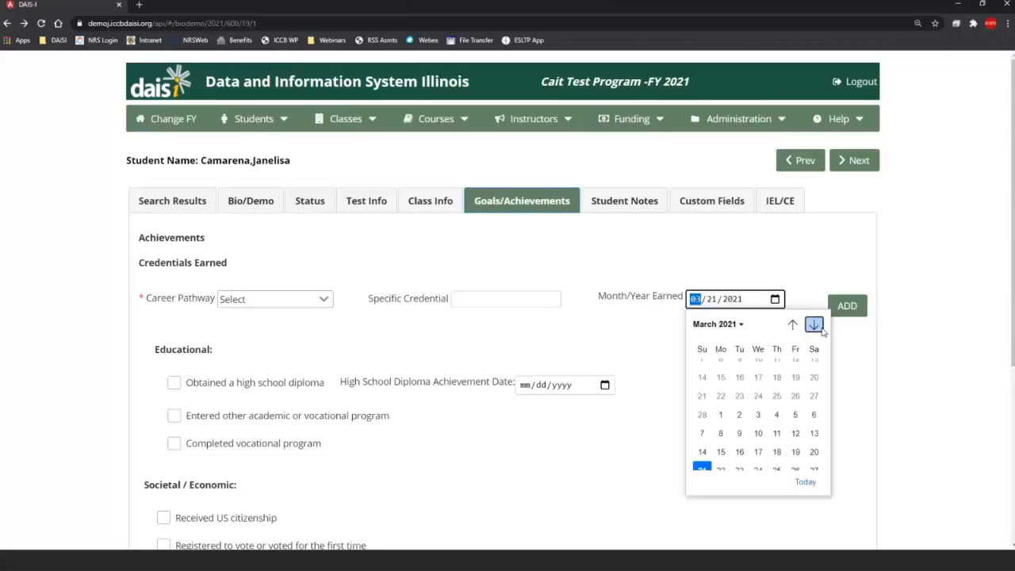
click(815, 325)
click(813, 325)
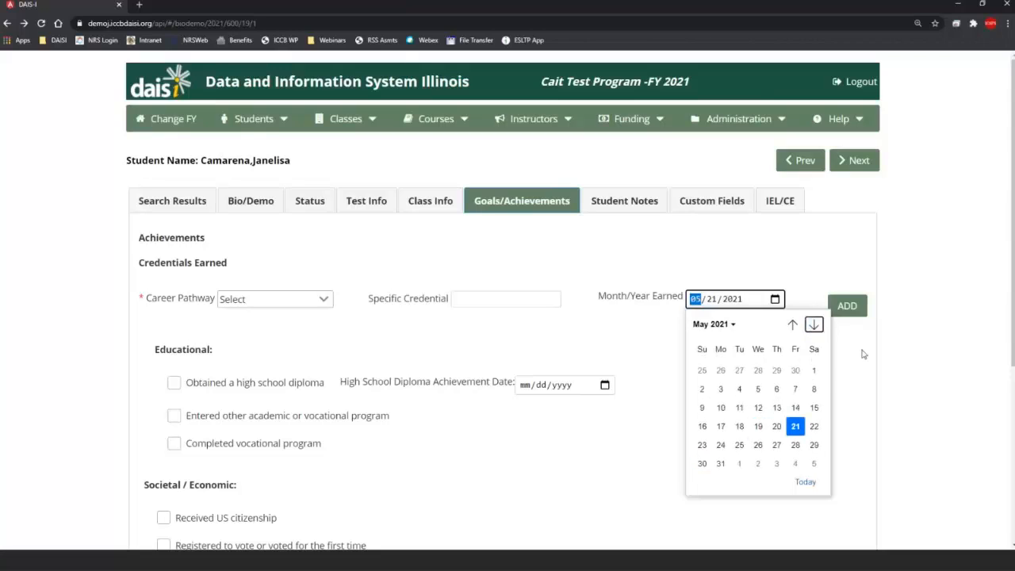
click(816, 367)
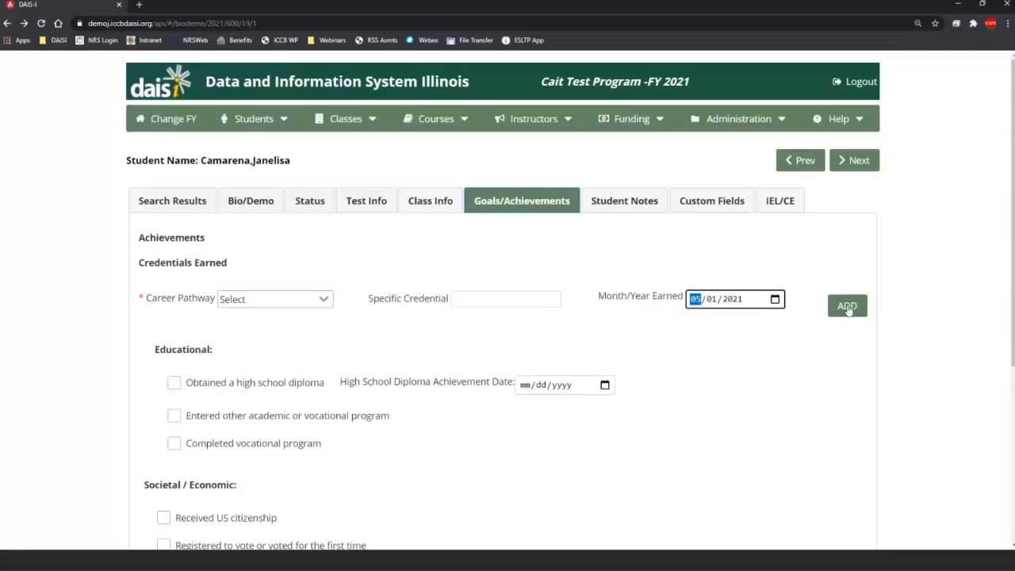
click(847, 307)
Step: Choose Agriculture, Food and Natural Resources as career pathway and add the credential
click(274, 293)
click(313, 344)
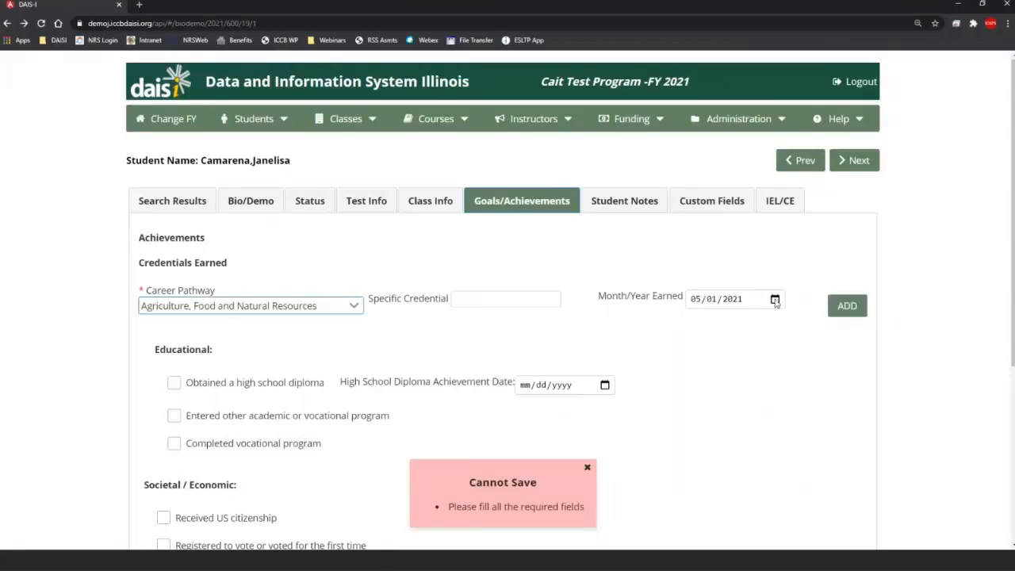
click(847, 307)
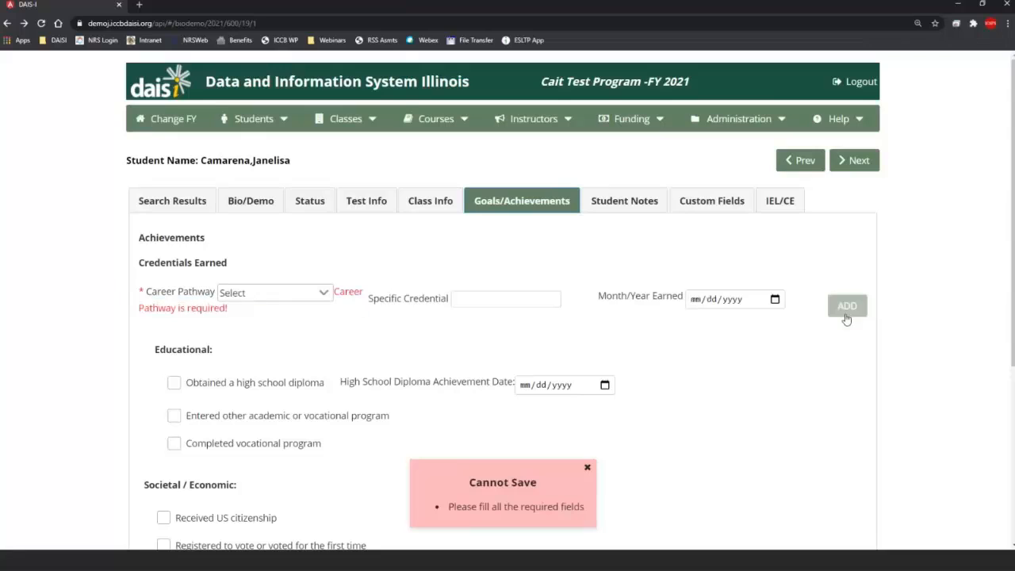
click(530, 294)
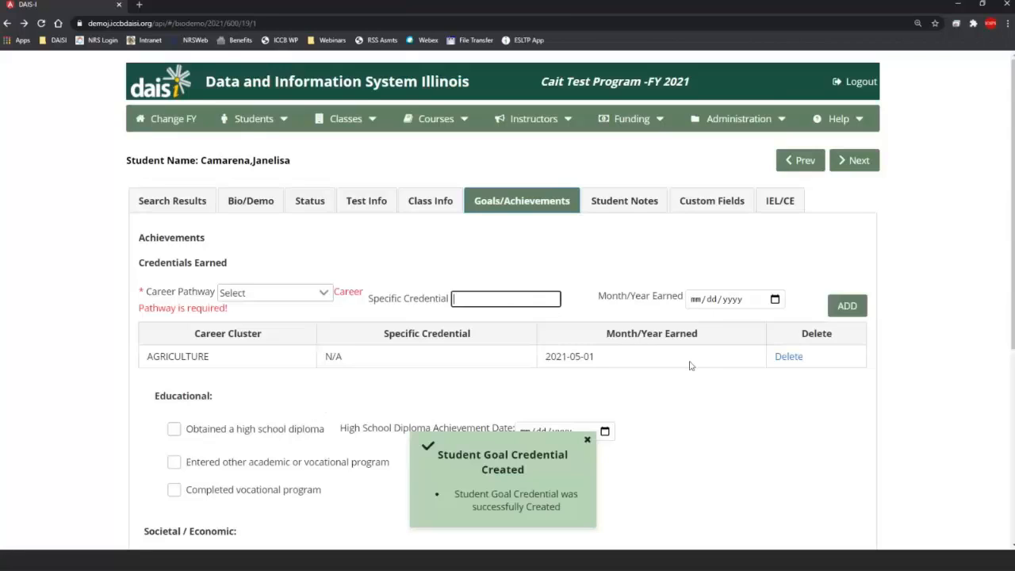
scroll(741, 384, down, 3)
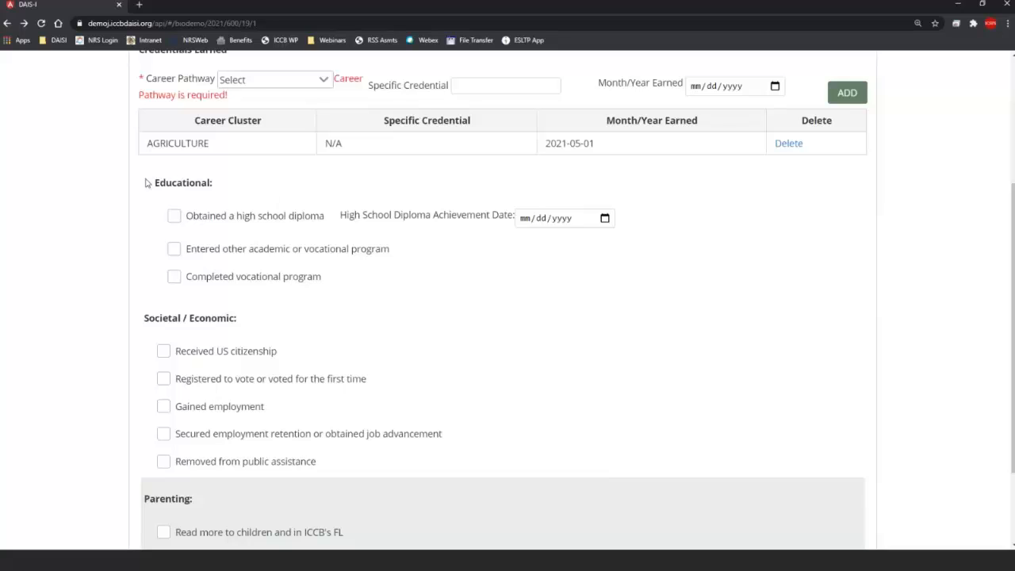
drag(146, 183, 228, 193)
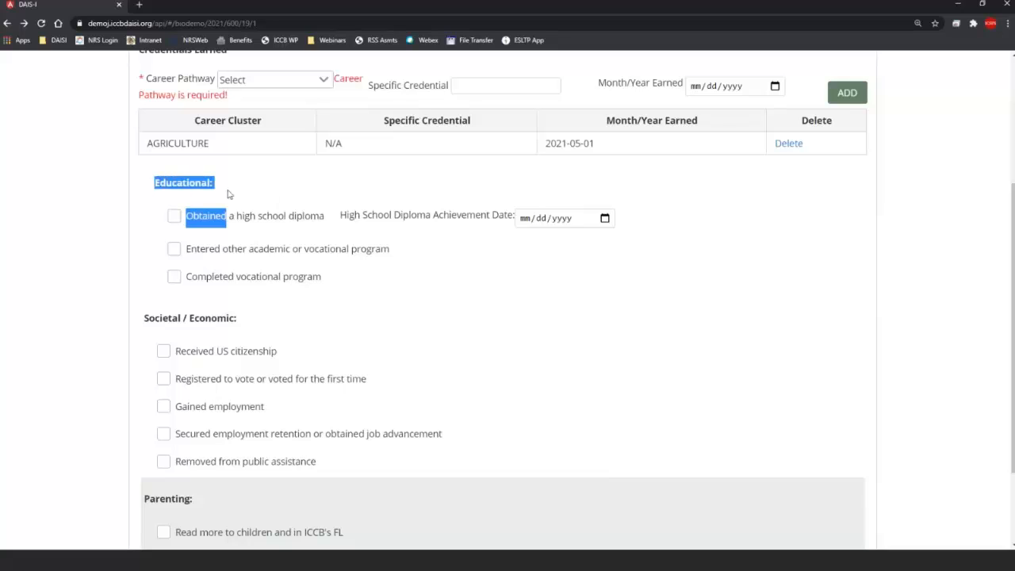
drag(140, 319, 251, 320)
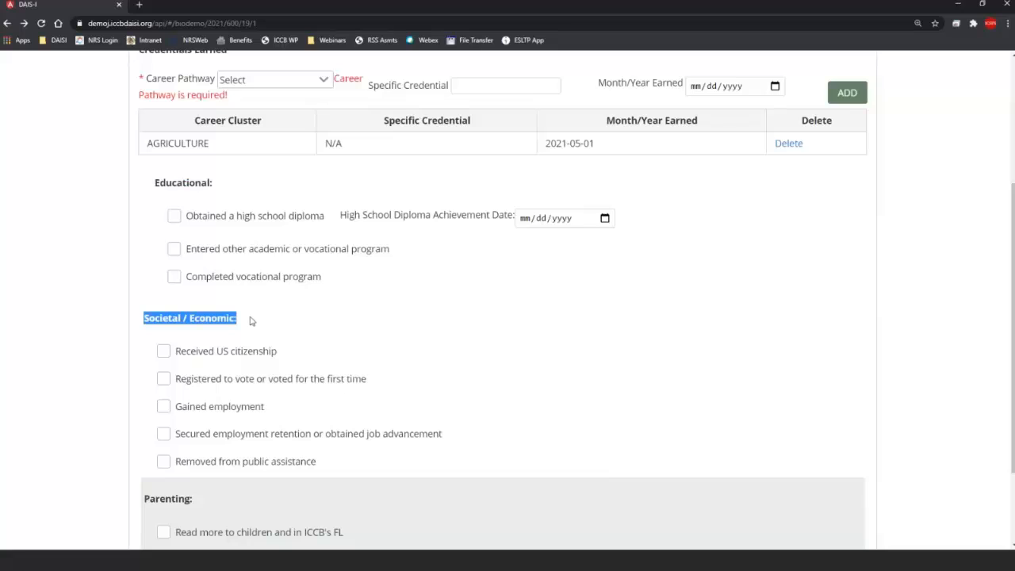
scroll(155, 408, down, 2)
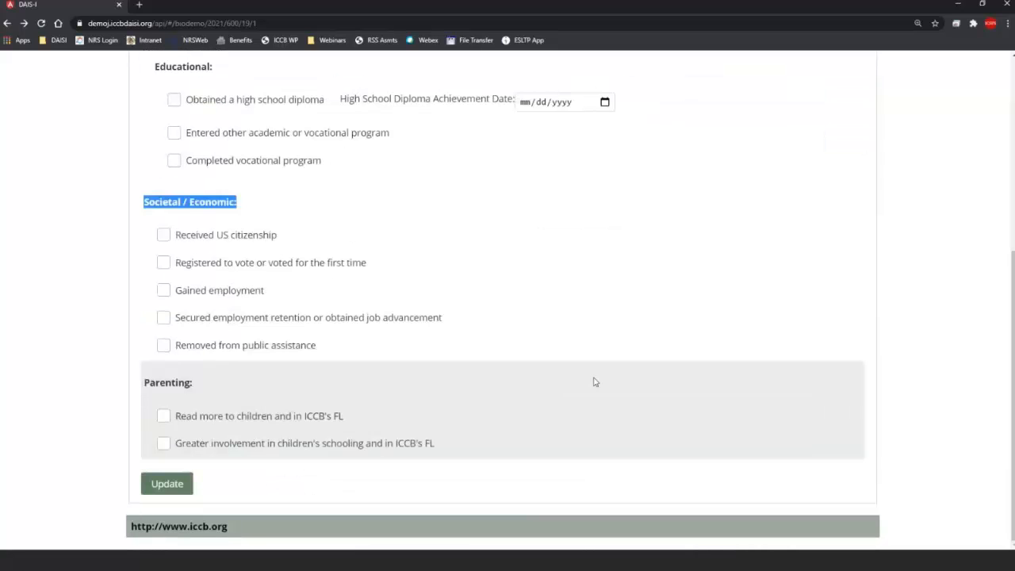
scroll(686, 374, up, 5)
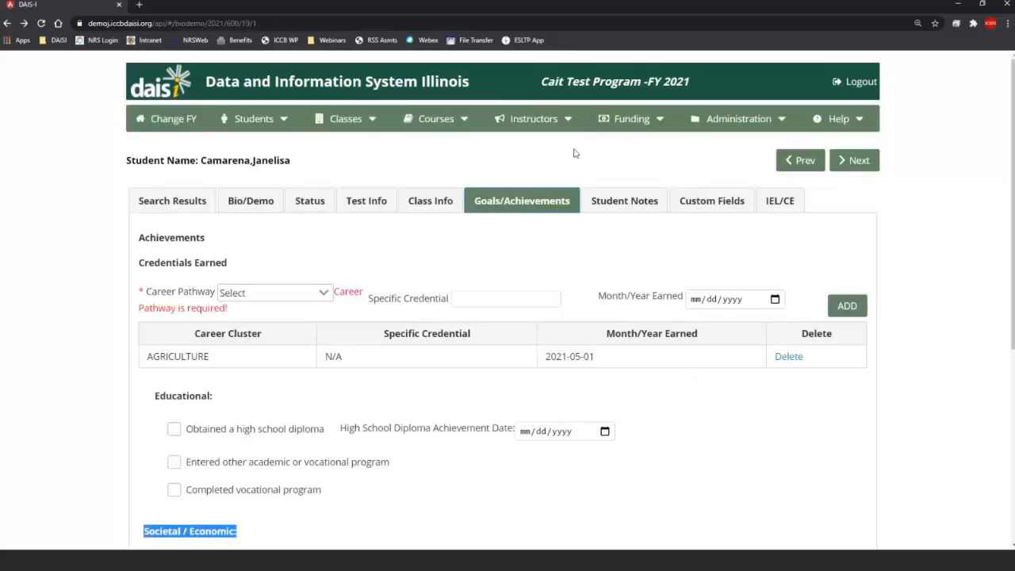
Step: Add a student note reading 'test' dated October 22, 2020
click(639, 201)
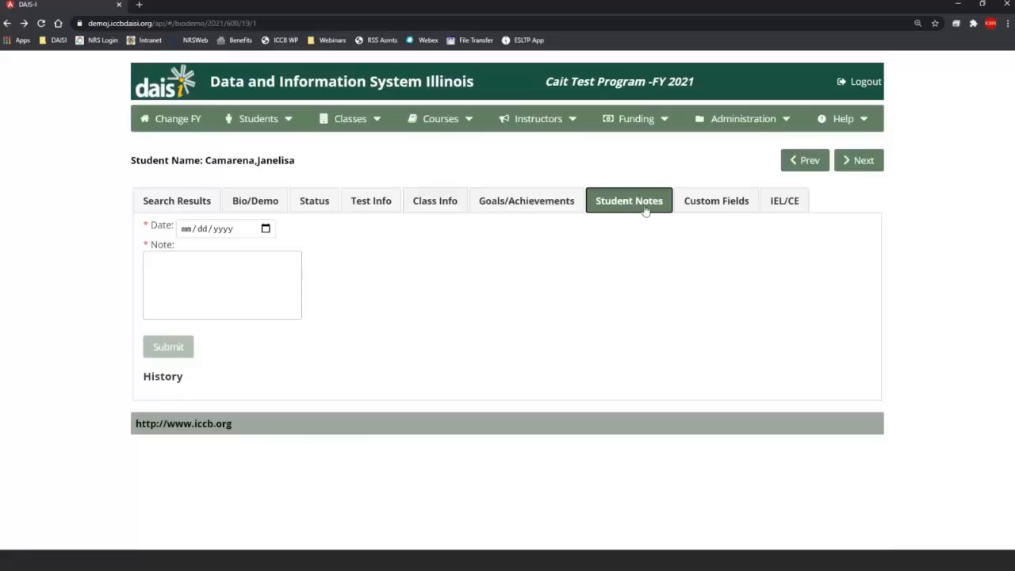
click(266, 228)
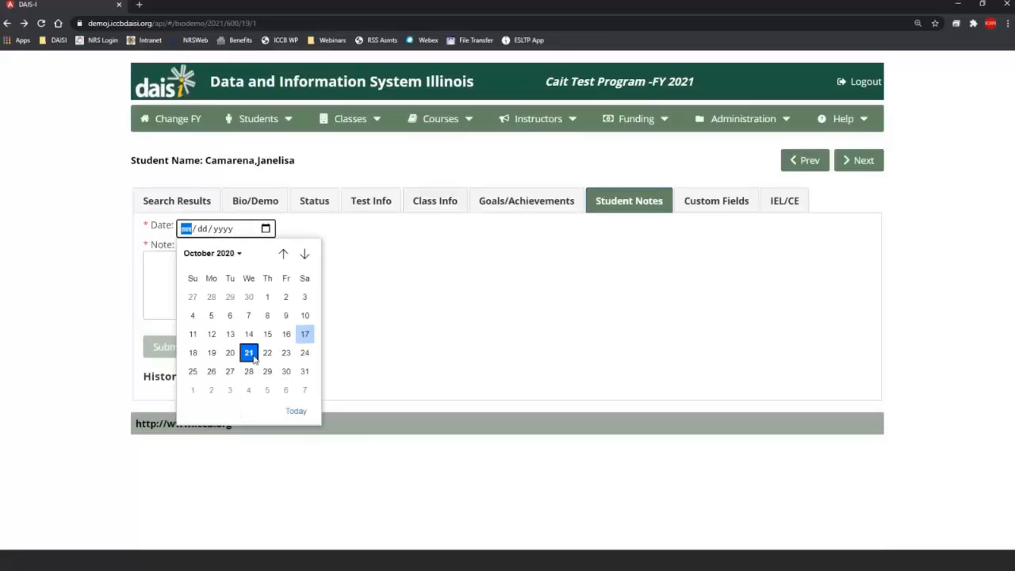
click(267, 352)
click(249, 295)
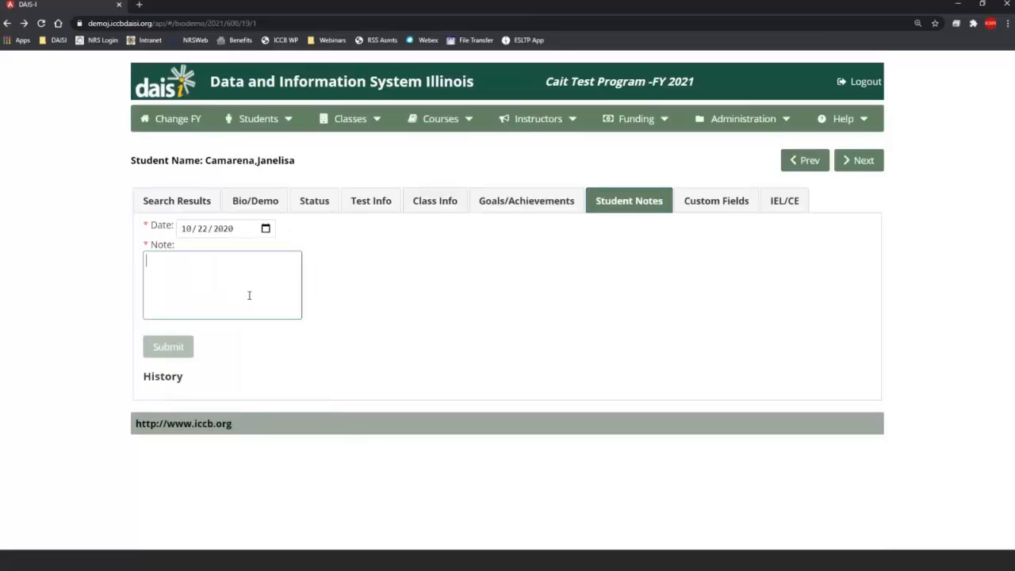
text(test)
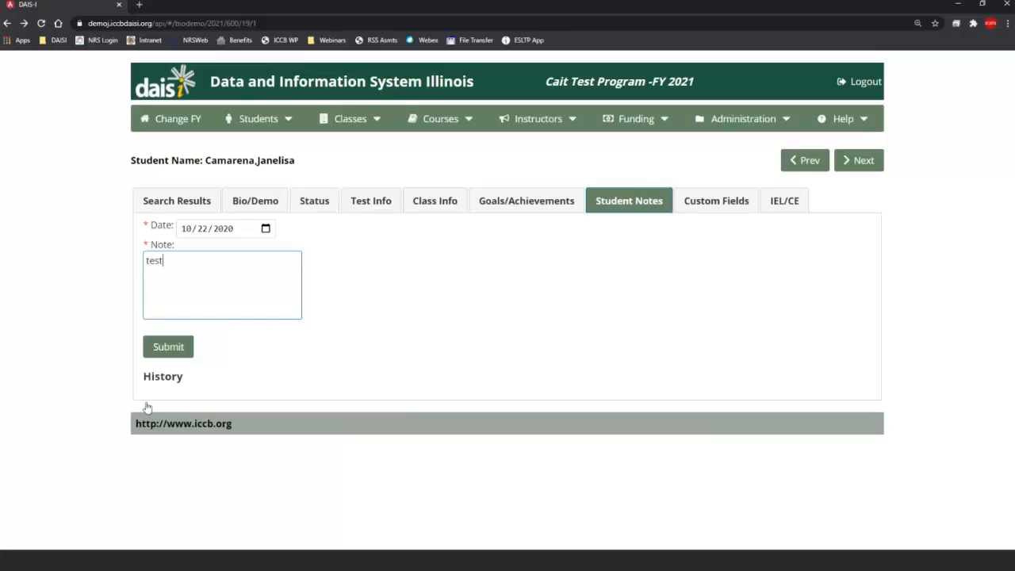
click(168, 354)
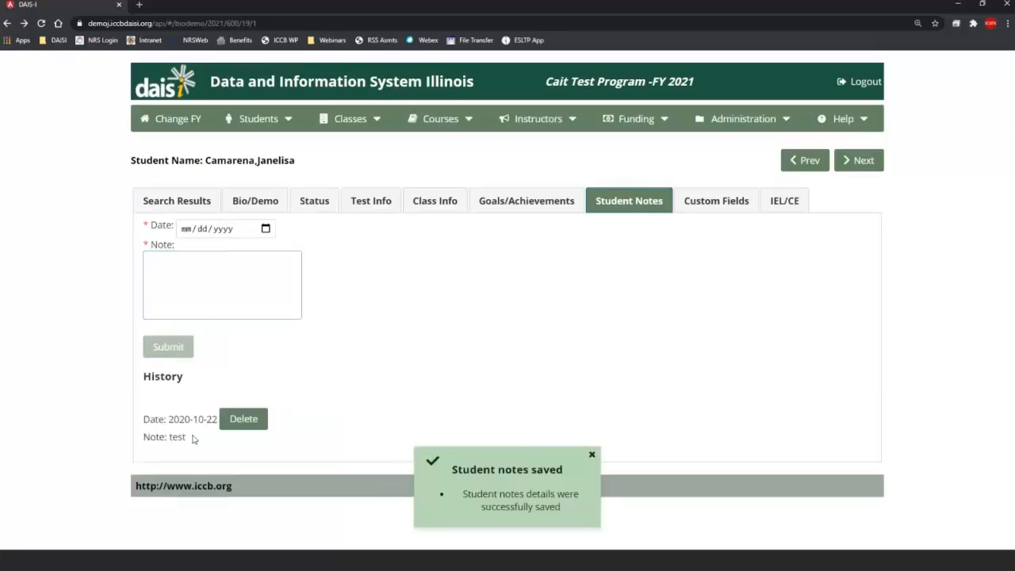
Step: Delete the test note from History, then show the Custom Fields page
drag(144, 378, 183, 377)
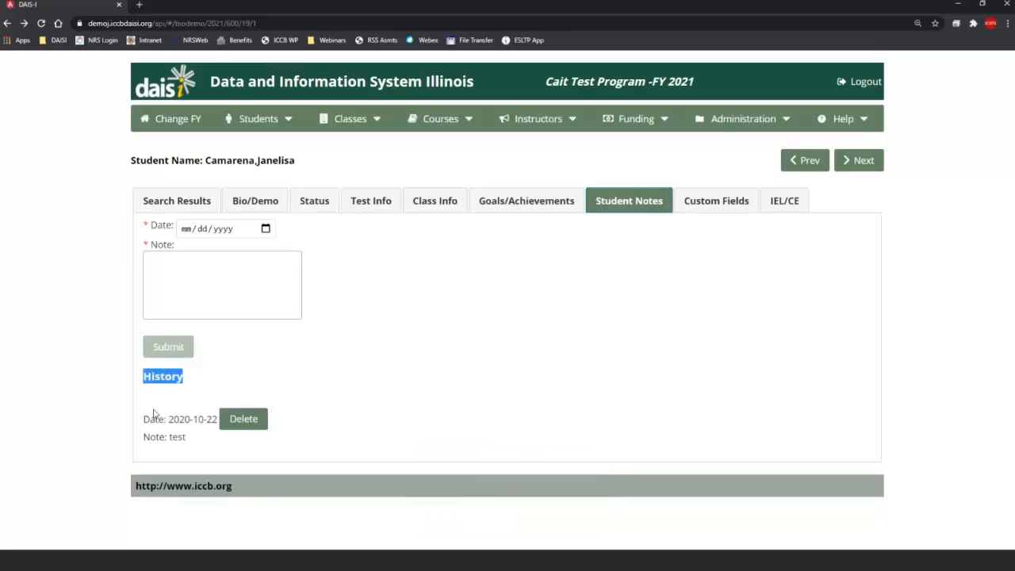
click(262, 453)
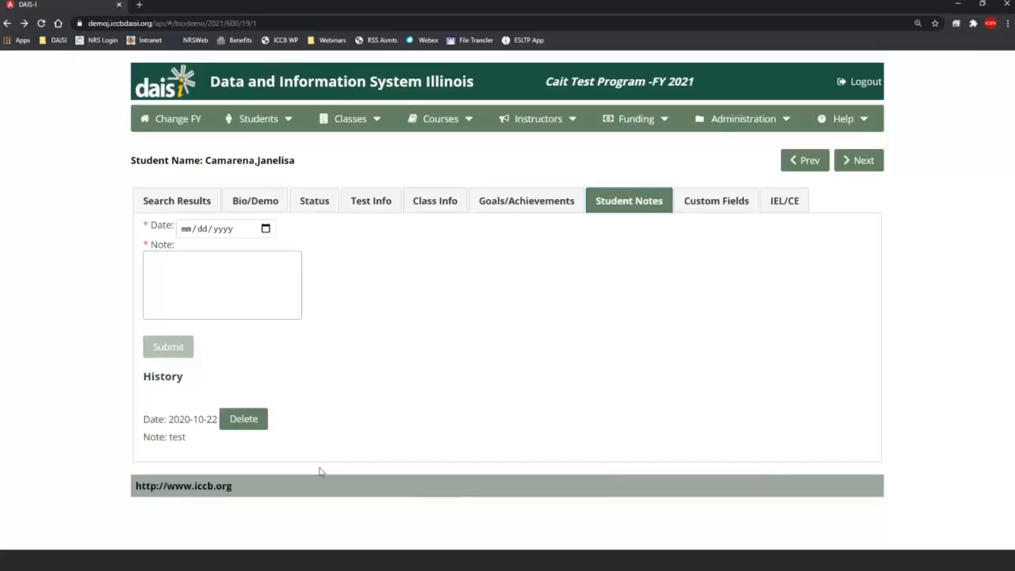
click(252, 423)
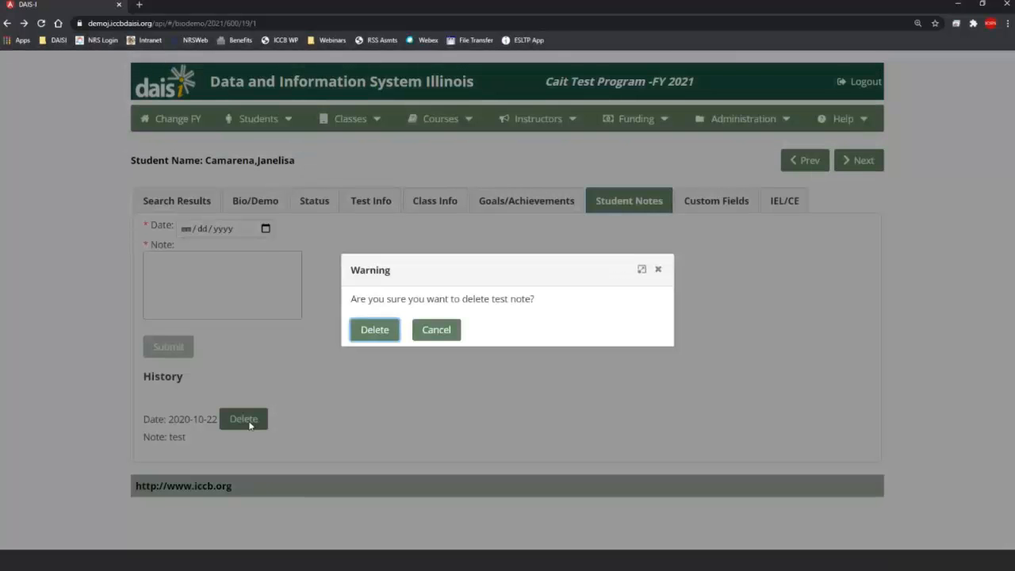
click(374, 330)
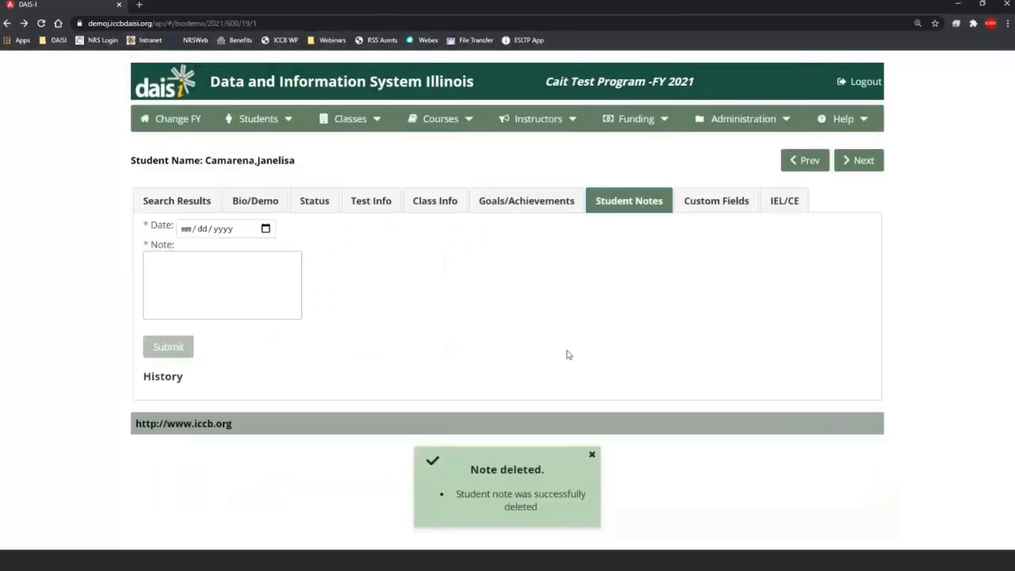
click(720, 213)
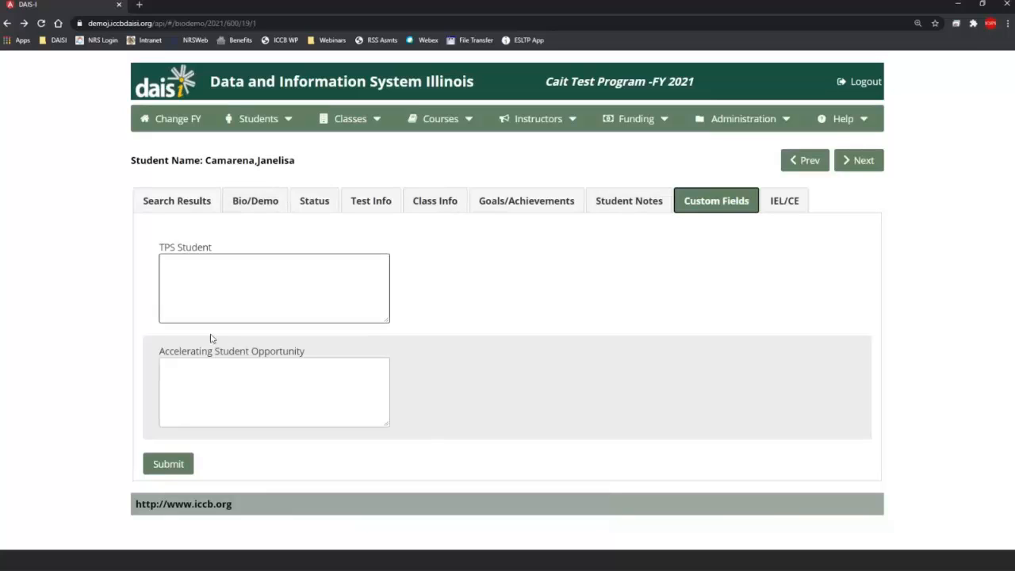
Step: Enter 'test' in the TPS Student custom field and submit it
click(348, 284)
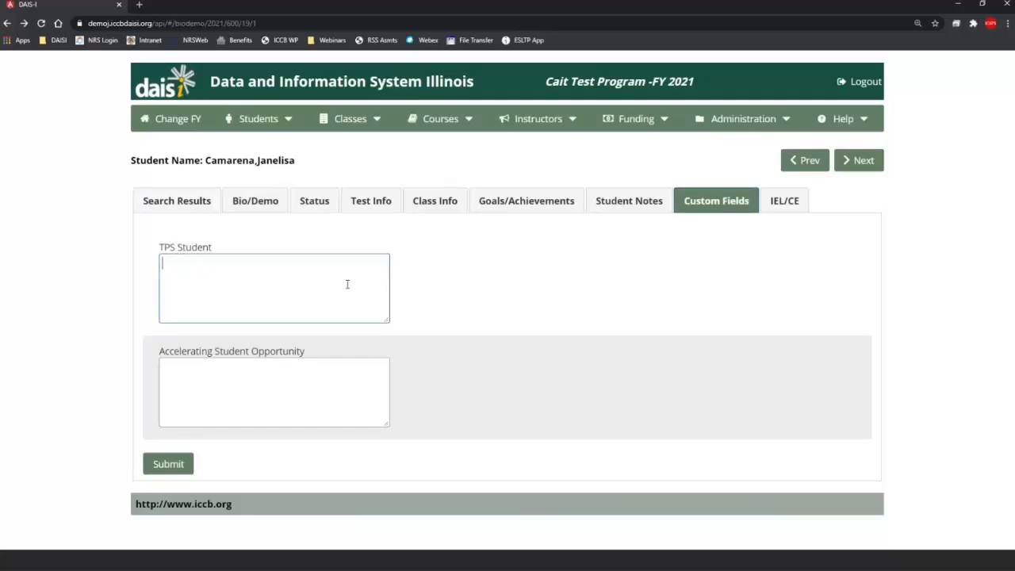
text(test)
click(184, 465)
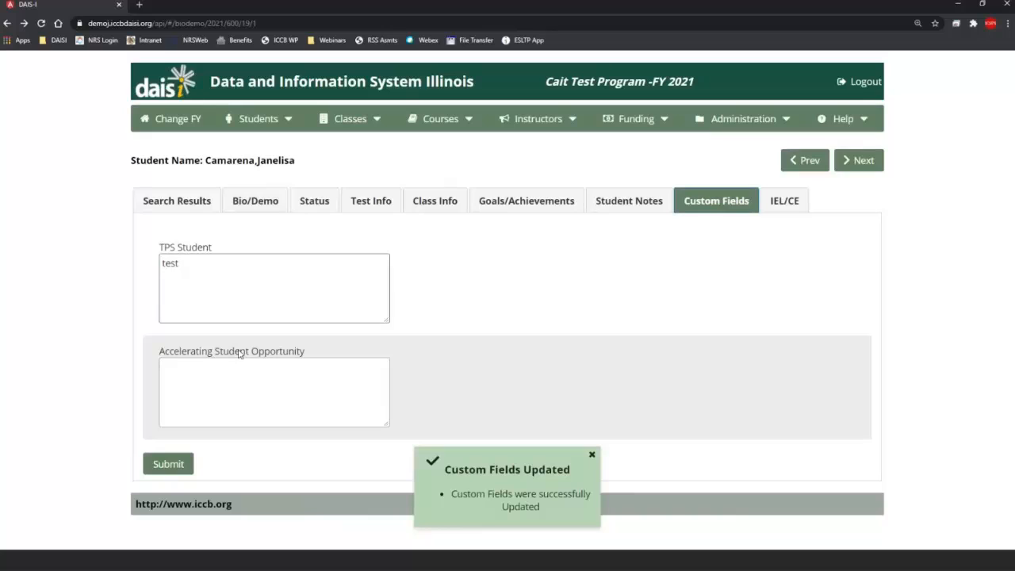
click(270, 360)
click(268, 309)
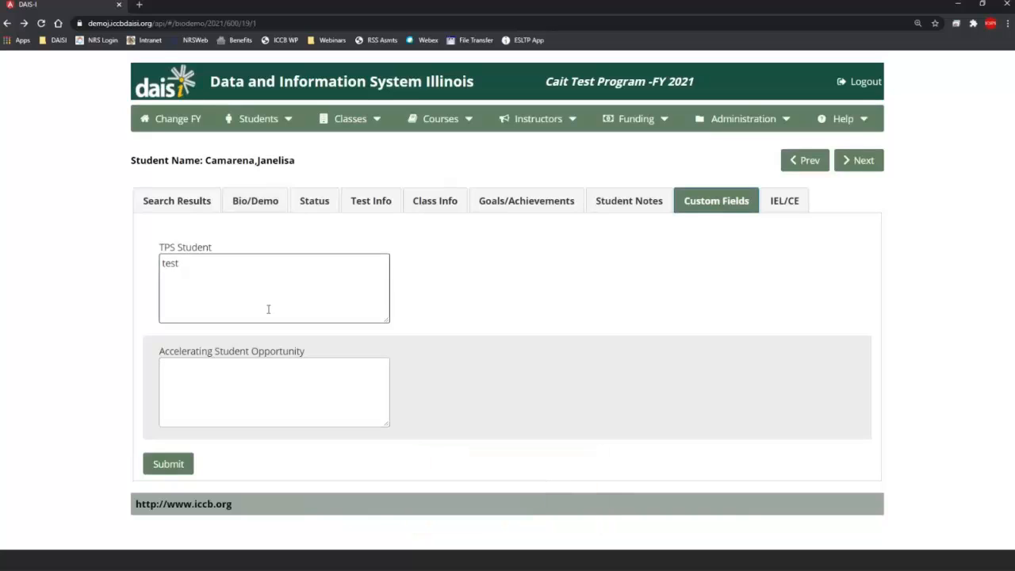
click(568, 331)
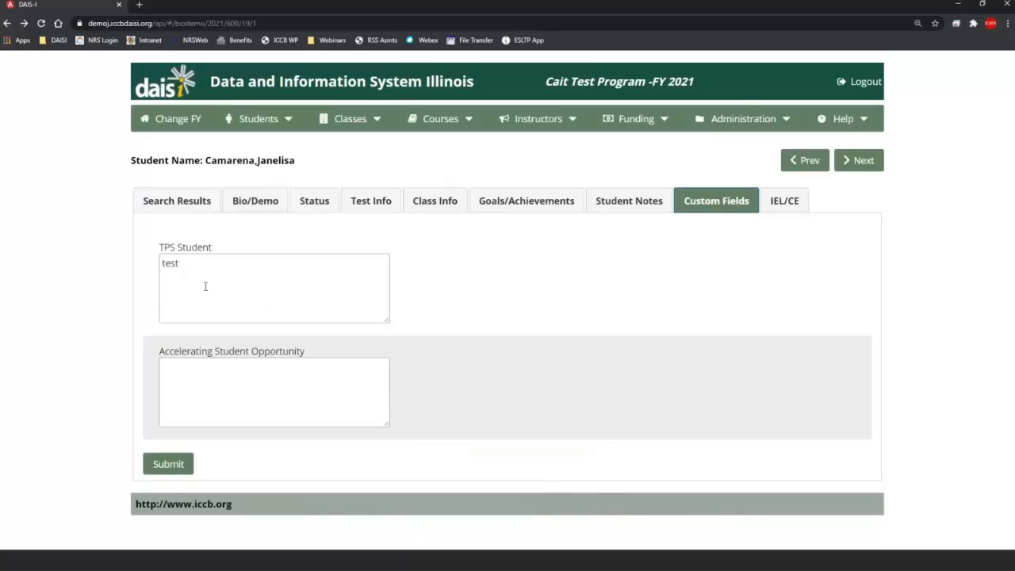
Step: Glance at the Administration menu, then show the student's IEL/CE competency page
click(769, 129)
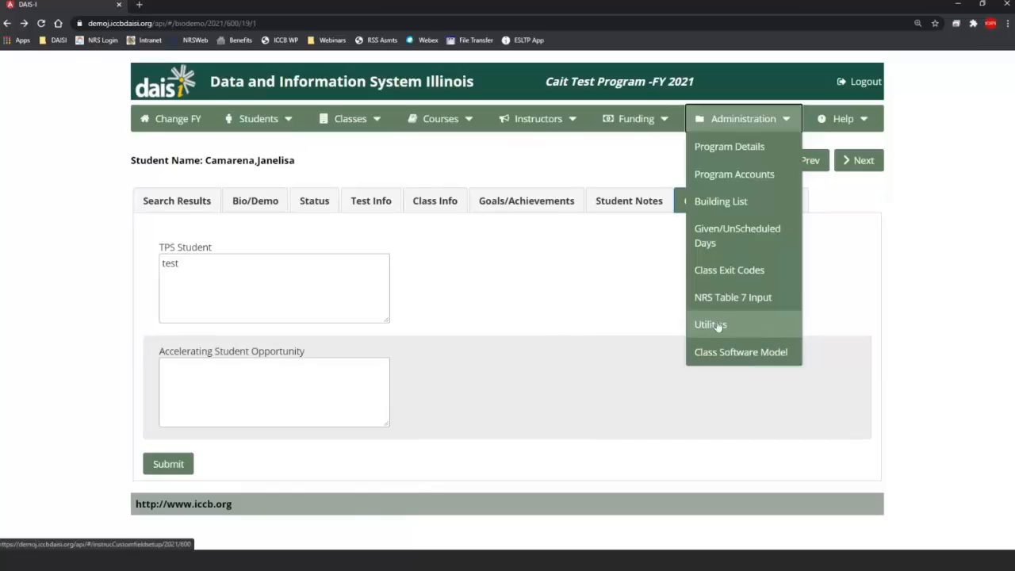
click(577, 290)
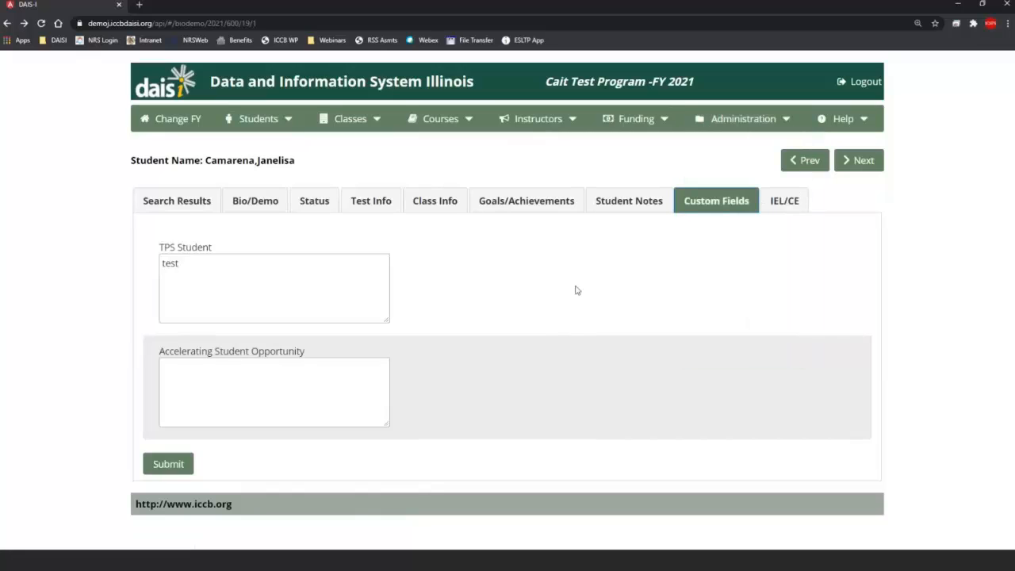
click(784, 203)
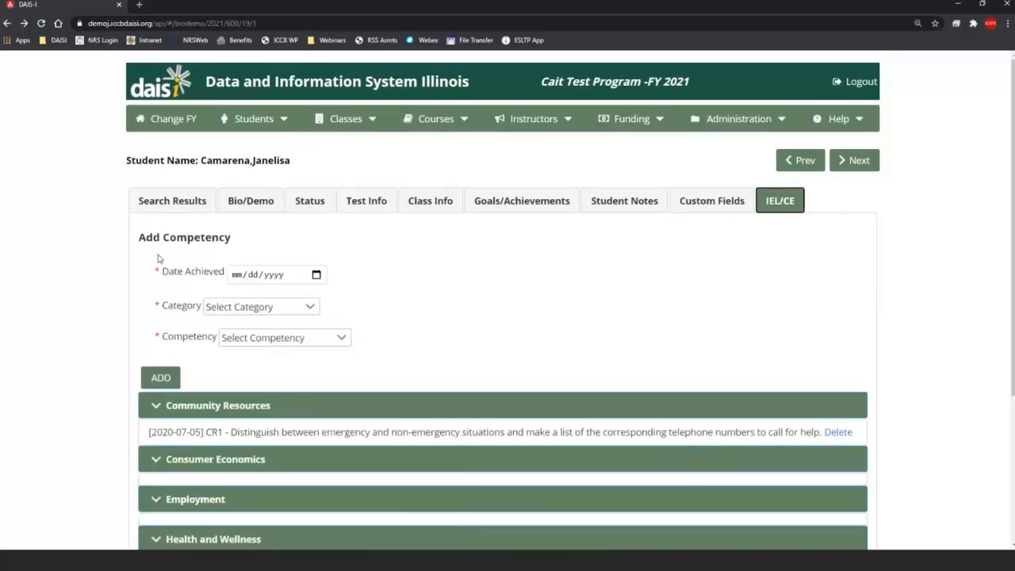
Step: Set Date Achieved to 10/22/2020 and category to The Democratic Process
scroll(402, 252, down, 1)
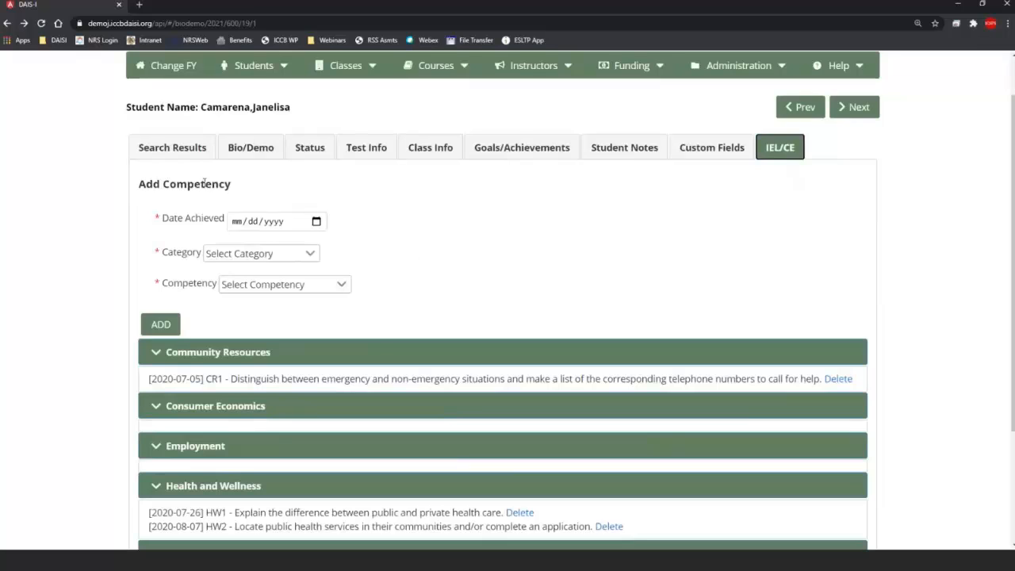
click(322, 222)
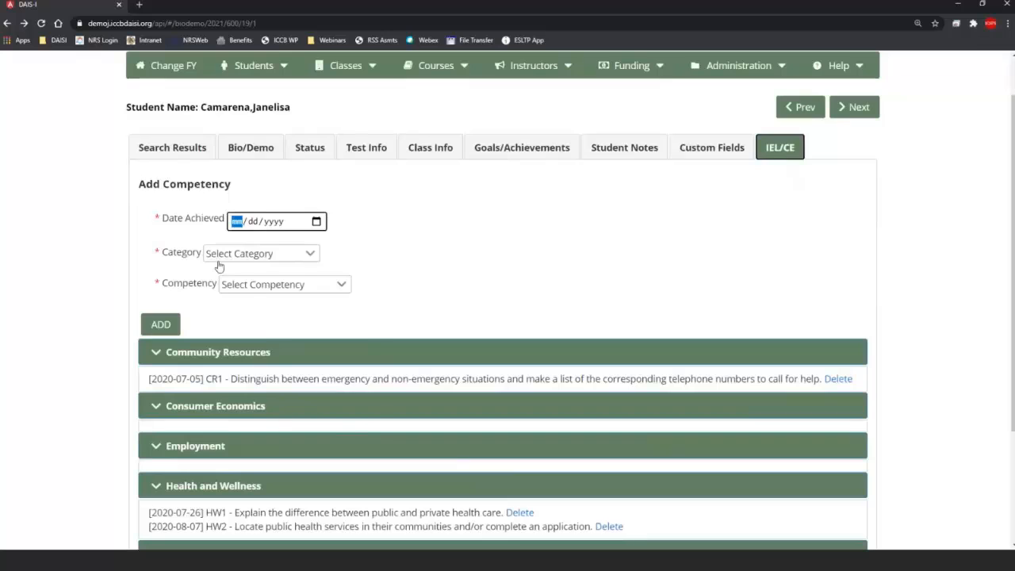
click(318, 346)
click(238, 254)
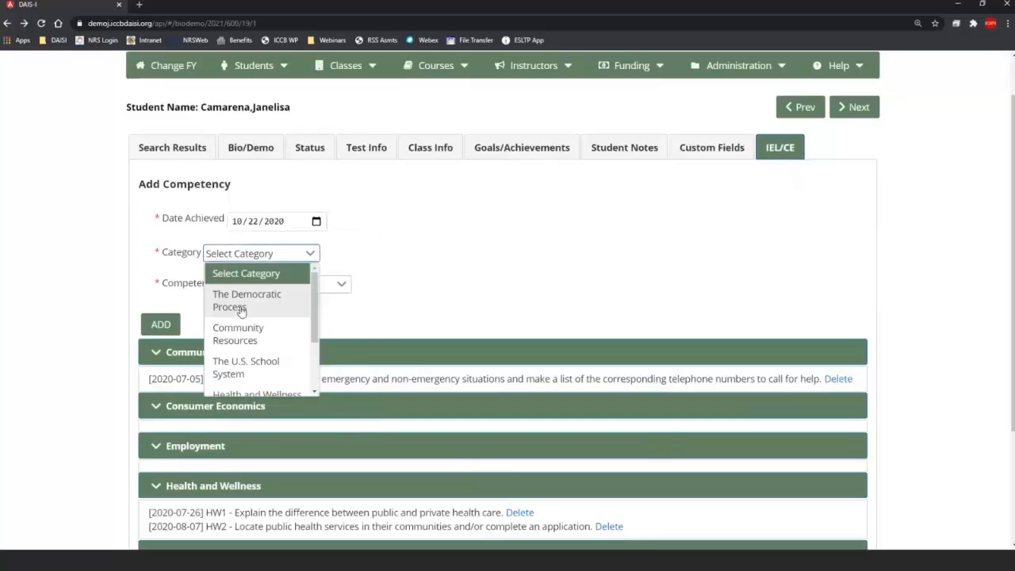
click(241, 309)
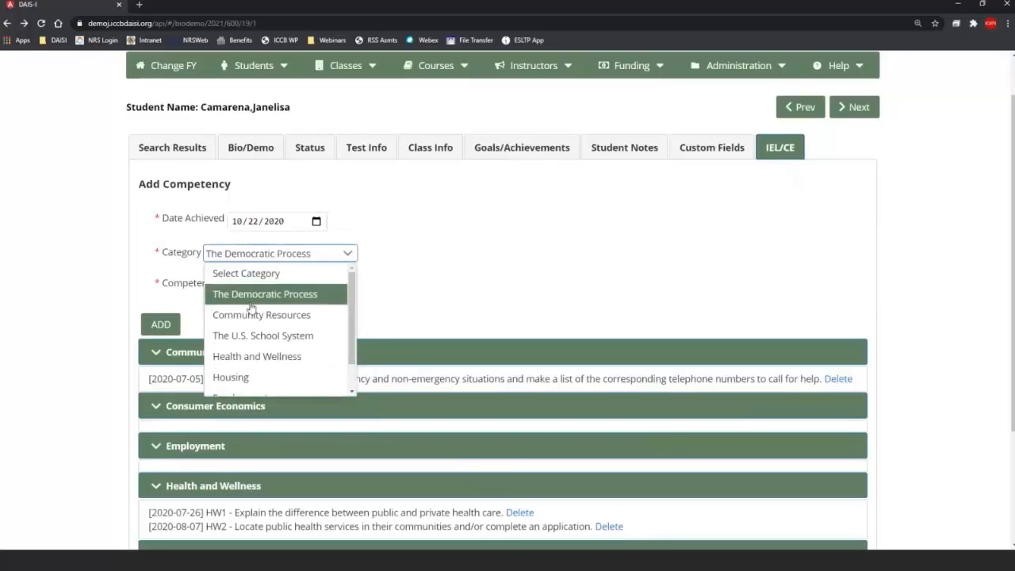
click(251, 301)
click(273, 254)
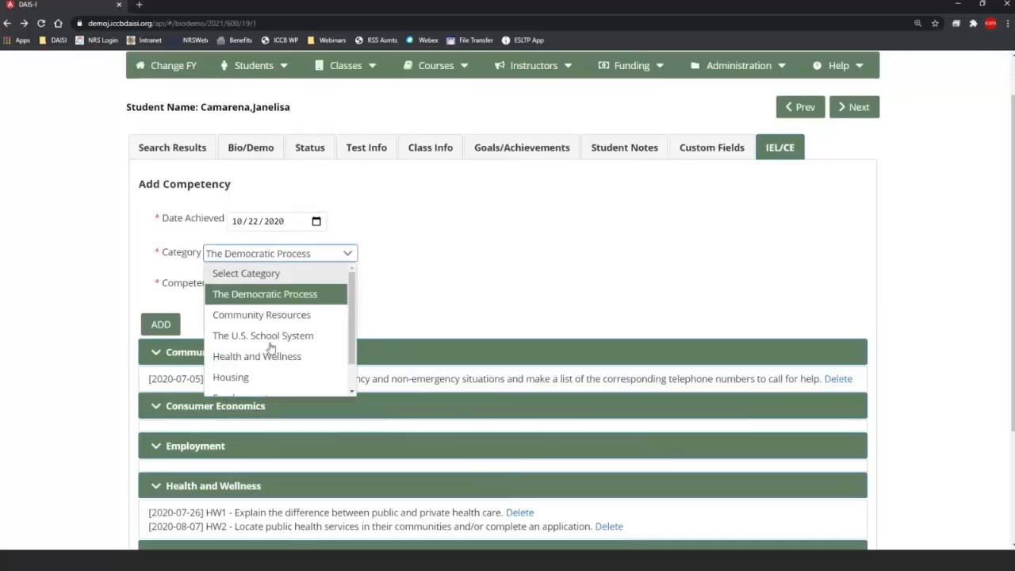
scroll(270, 346, down, 1)
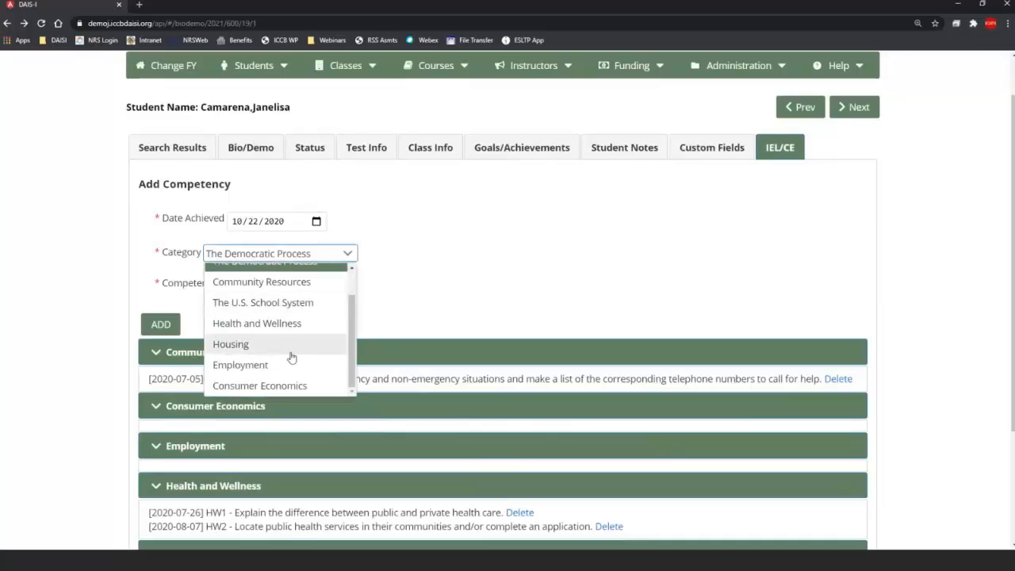
scroll(291, 357, up, 1)
click(453, 263)
Step: Choose competency DP1 on basic rights, add it, and highlight the new entry
click(339, 285)
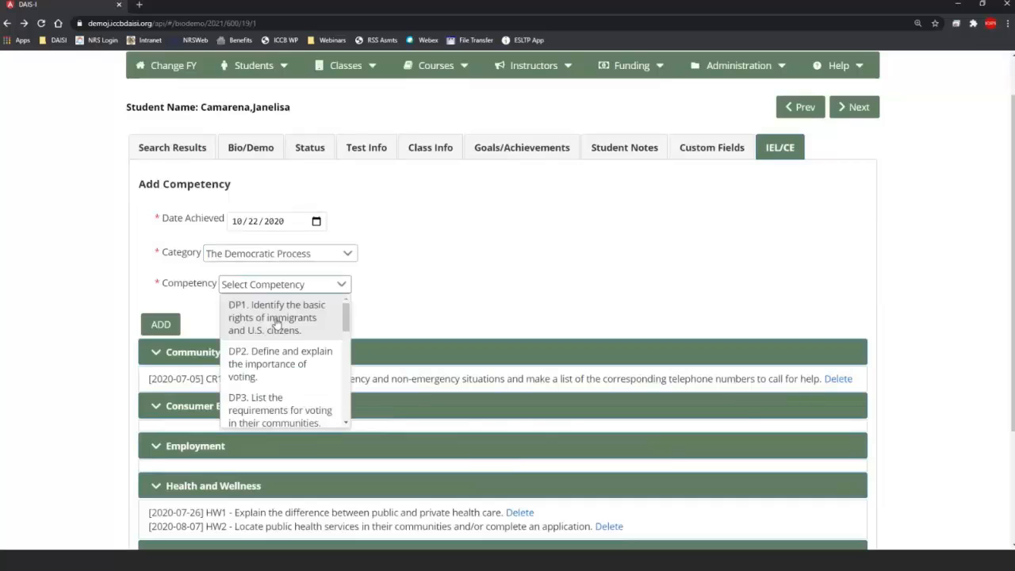
click(279, 323)
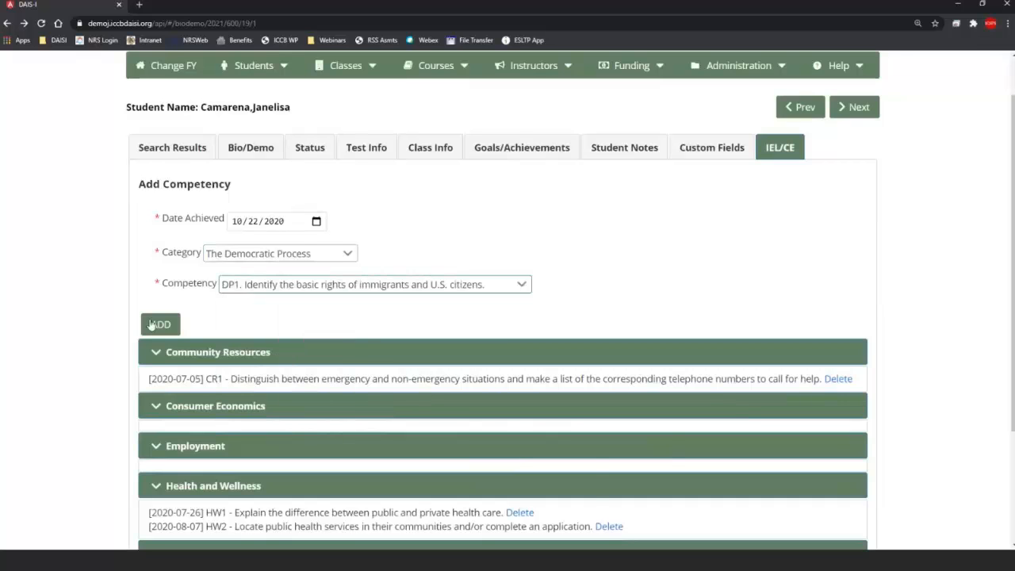
click(159, 324)
scroll(803, 273, down, 2)
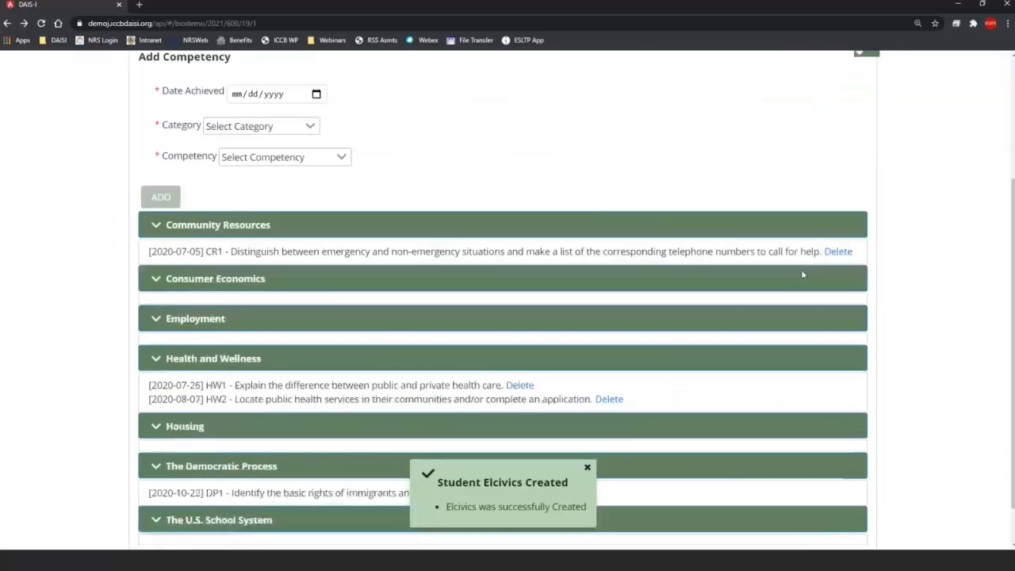
scroll(600, 343, down, 1)
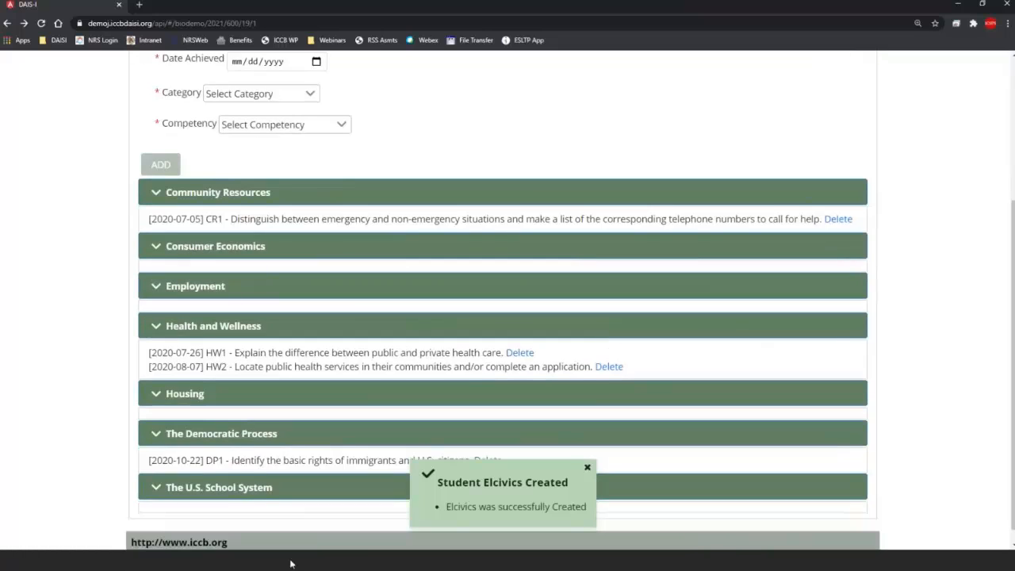
drag(149, 460, 693, 459)
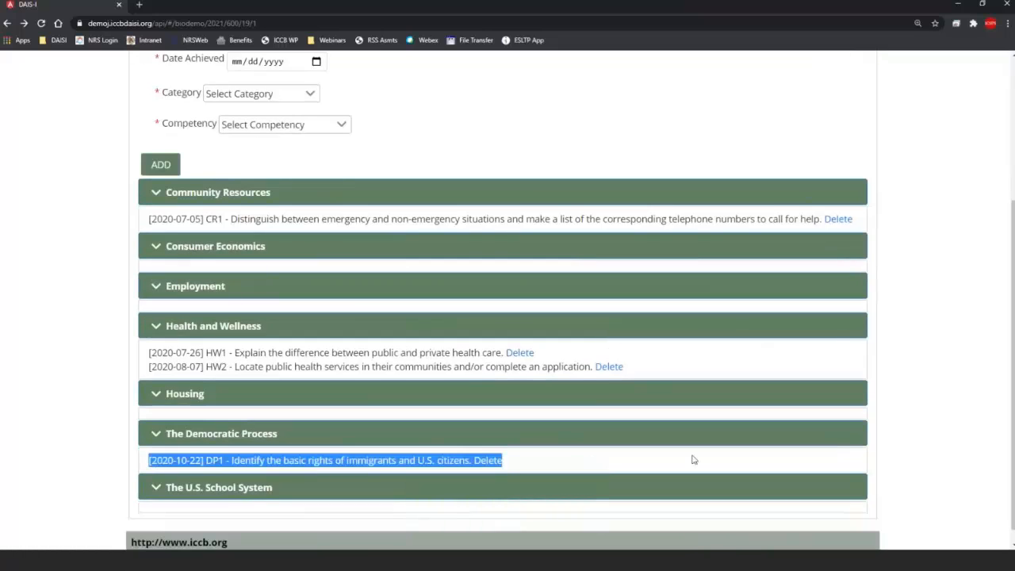
click(693, 459)
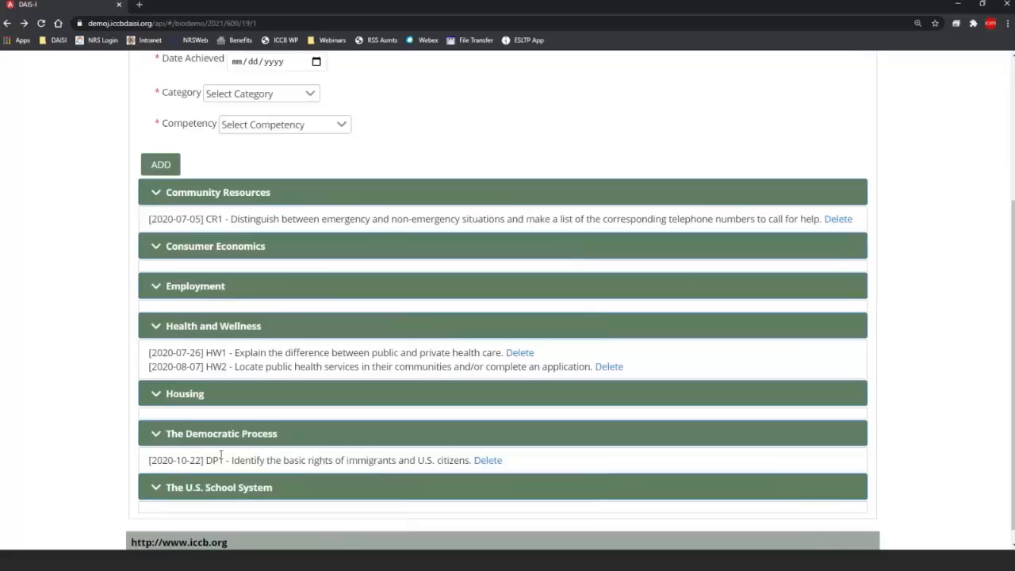
Step: Step forward through student records to one not funded by EL-Civics
scroll(469, 395, up, 2)
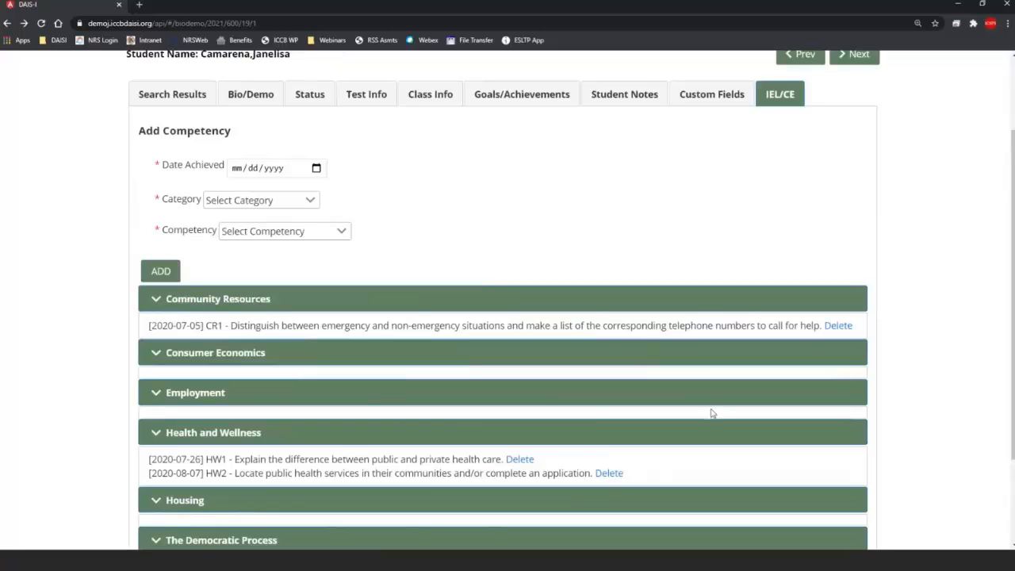
scroll(712, 413, up, 2)
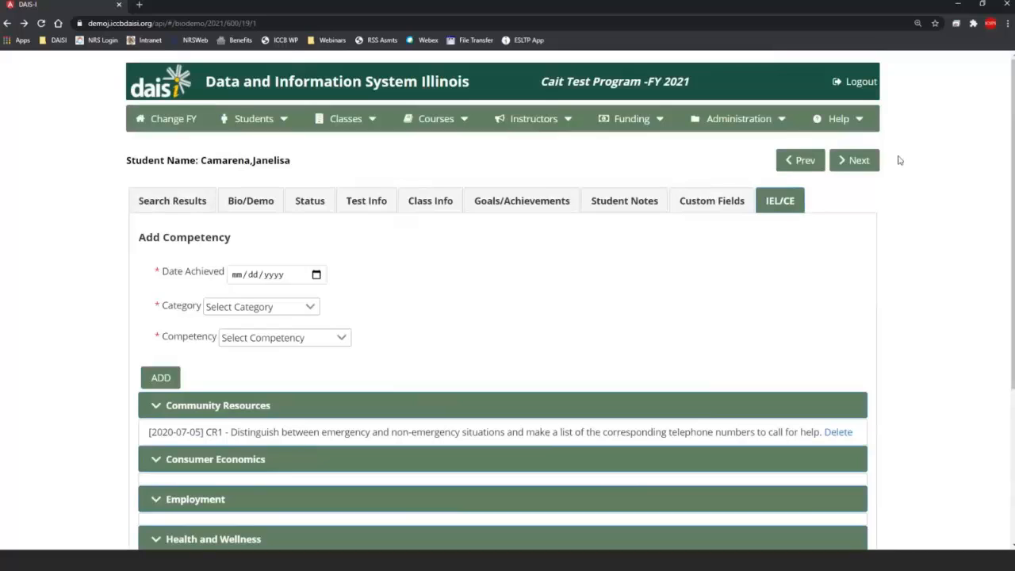
right_click(857, 160)
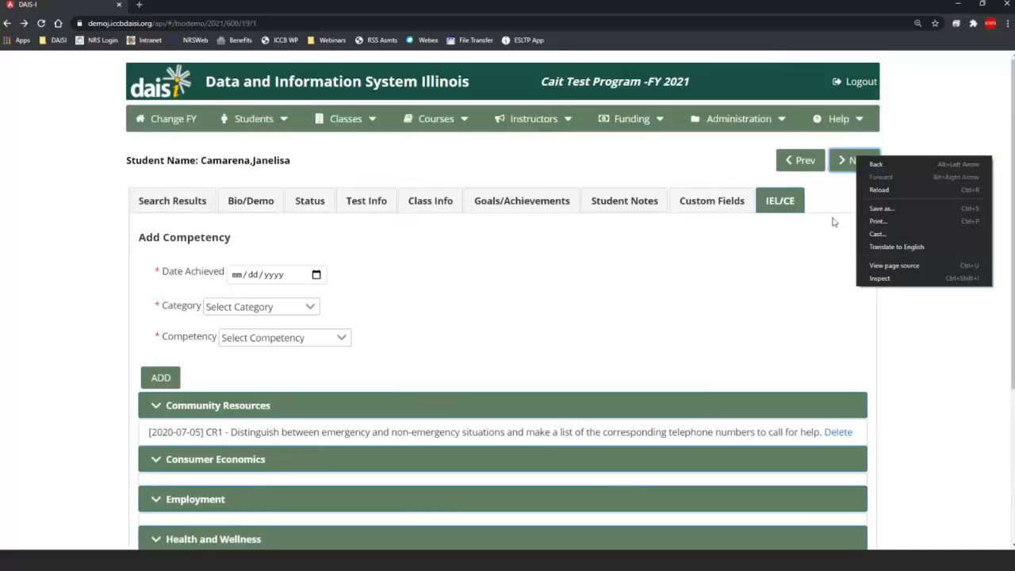
click(866, 163)
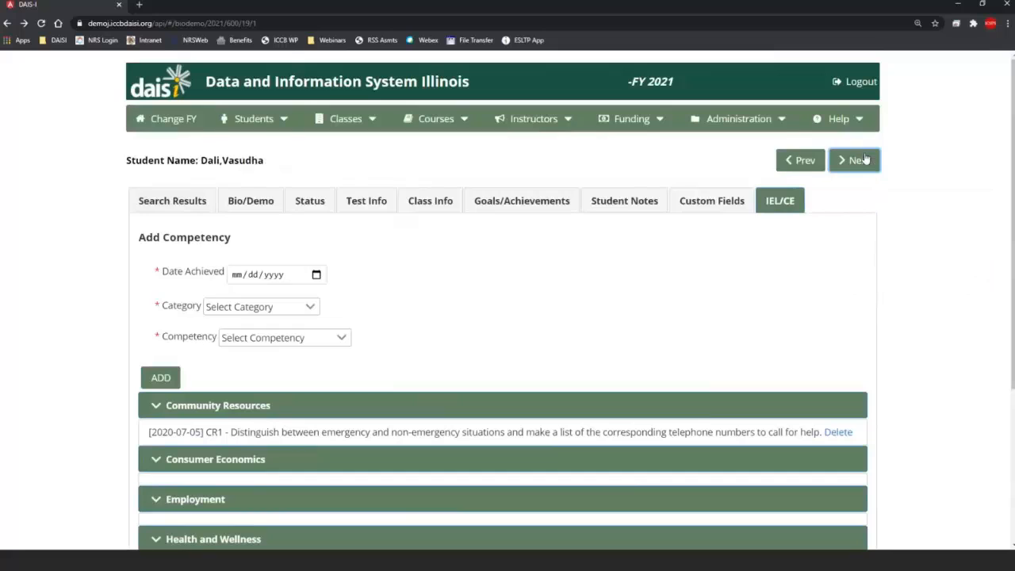
click(842, 167)
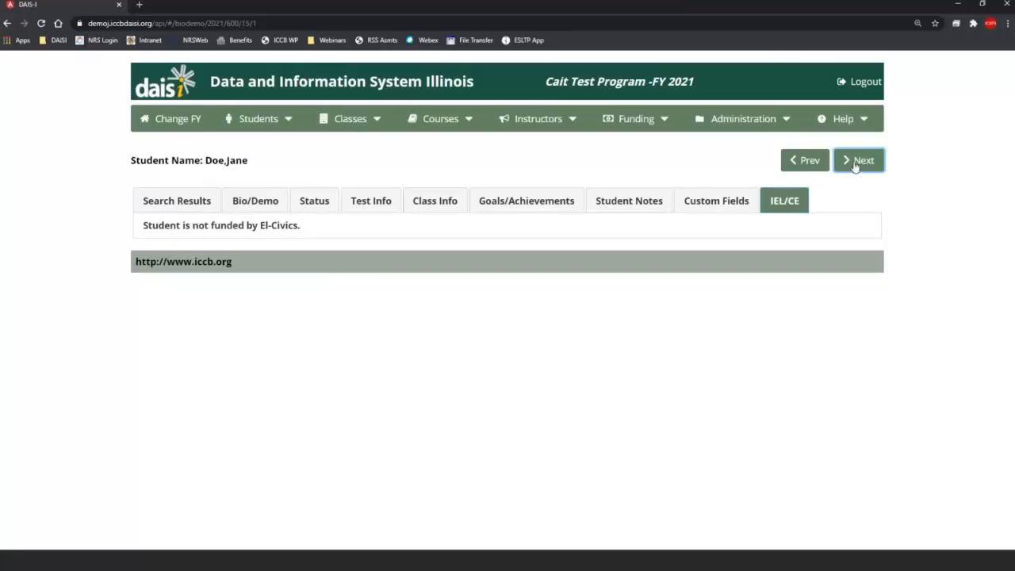
Step: Visit the Students > List/Search page, then go back to the student's Bio/Demo page
click(286, 127)
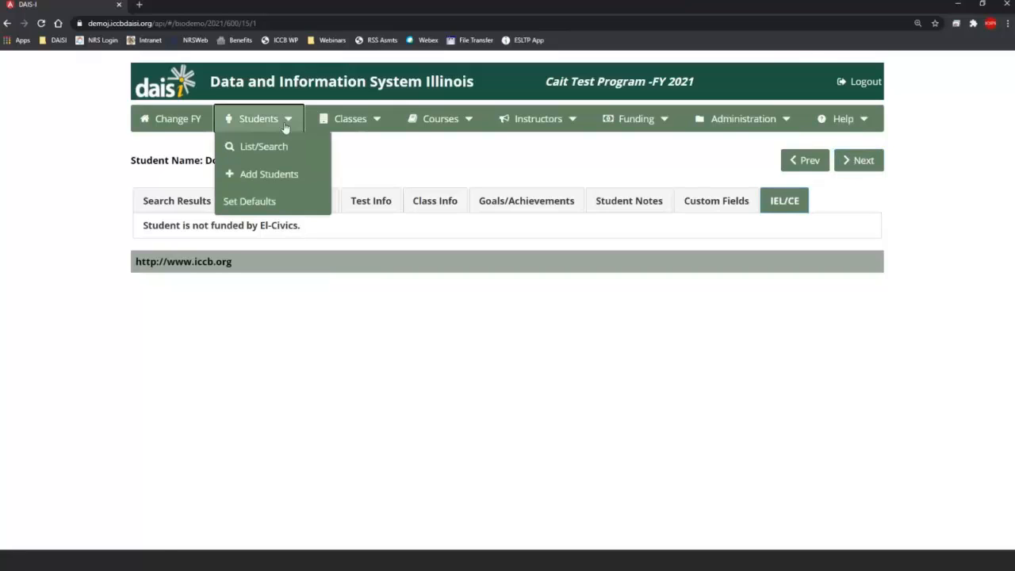
click(283, 156)
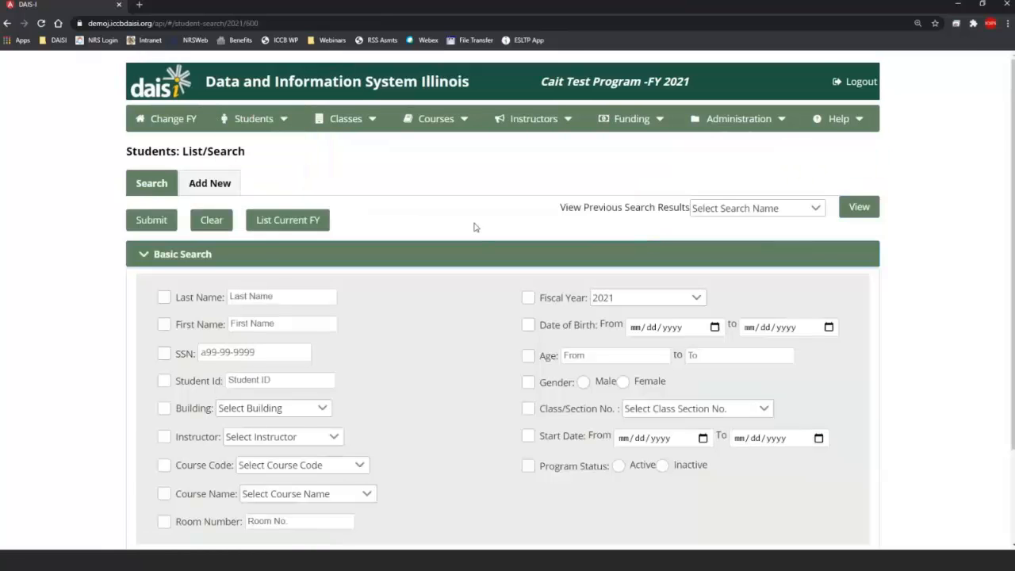
scroll(474, 227, down, 2)
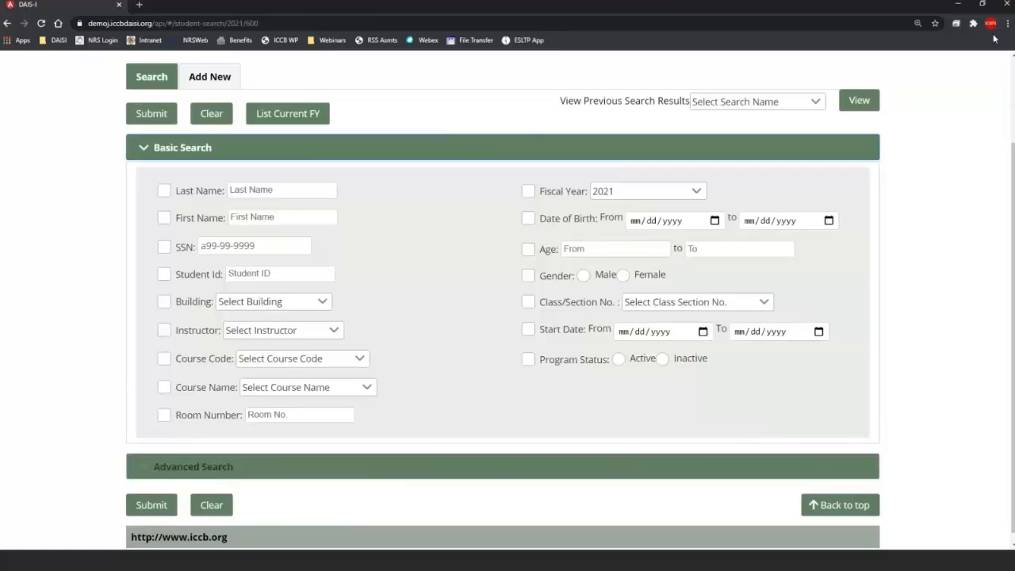
scroll(530, 136, up, 2)
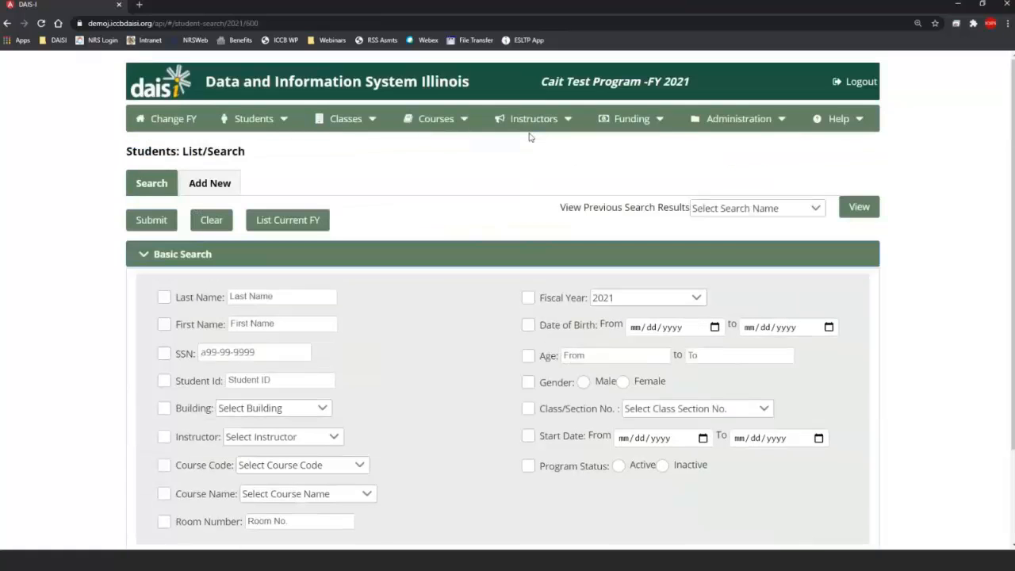
click(7, 25)
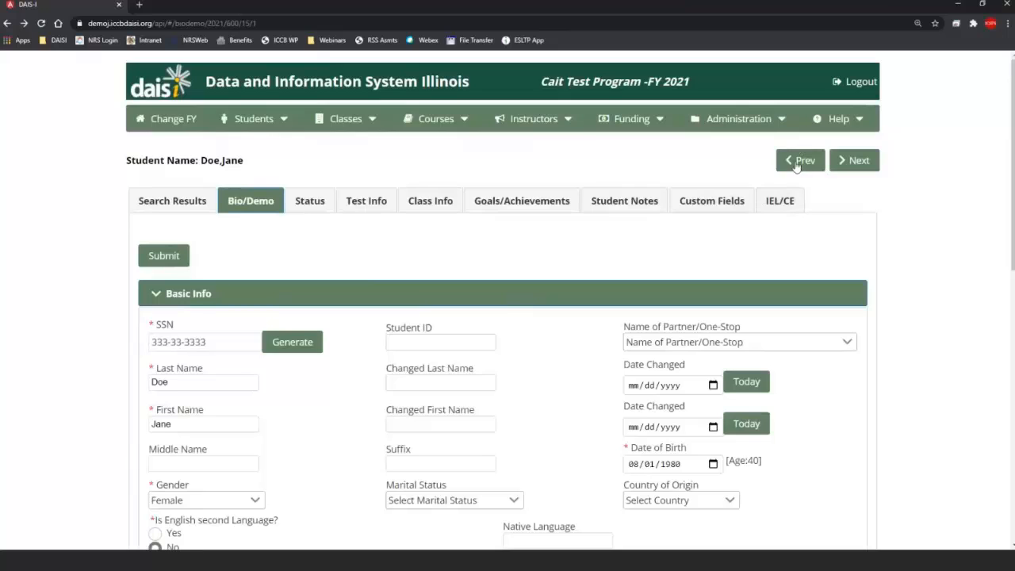
Step: Browse to a later student record and review its Test Info and Status pages
click(799, 161)
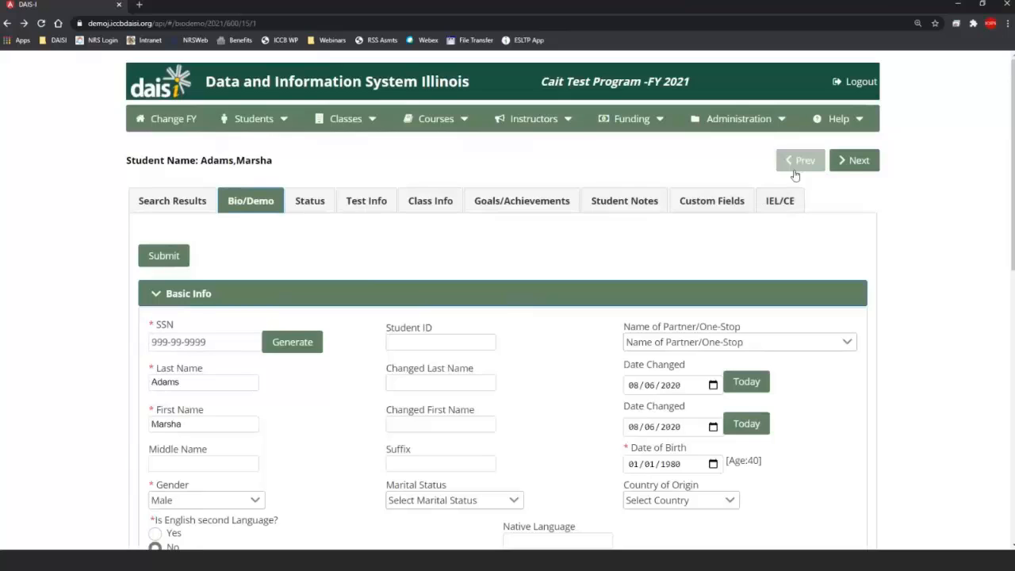
click(853, 161)
click(857, 161)
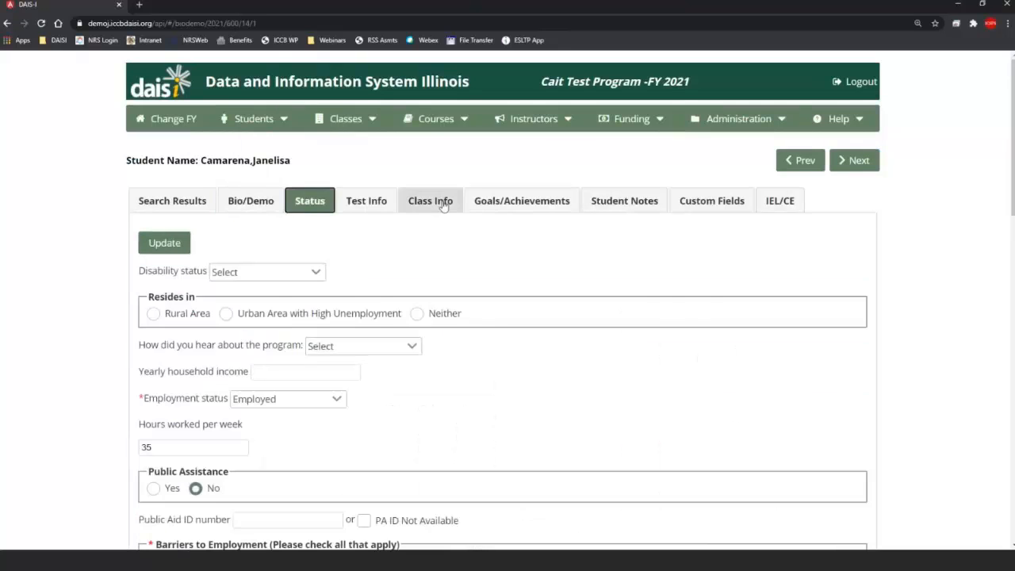
click(430, 200)
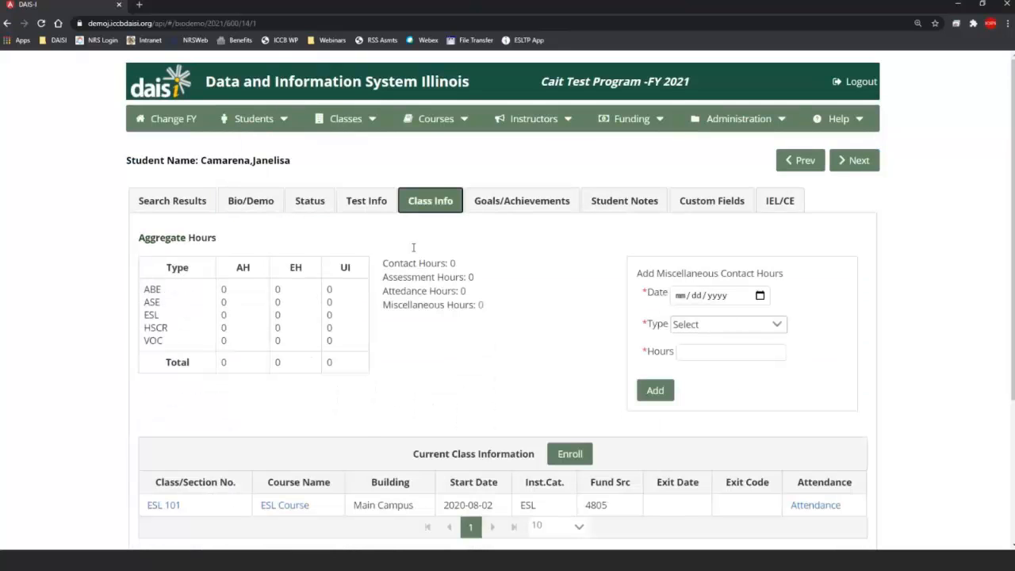
click(366, 201)
click(313, 200)
scroll(322, 306, down, 2)
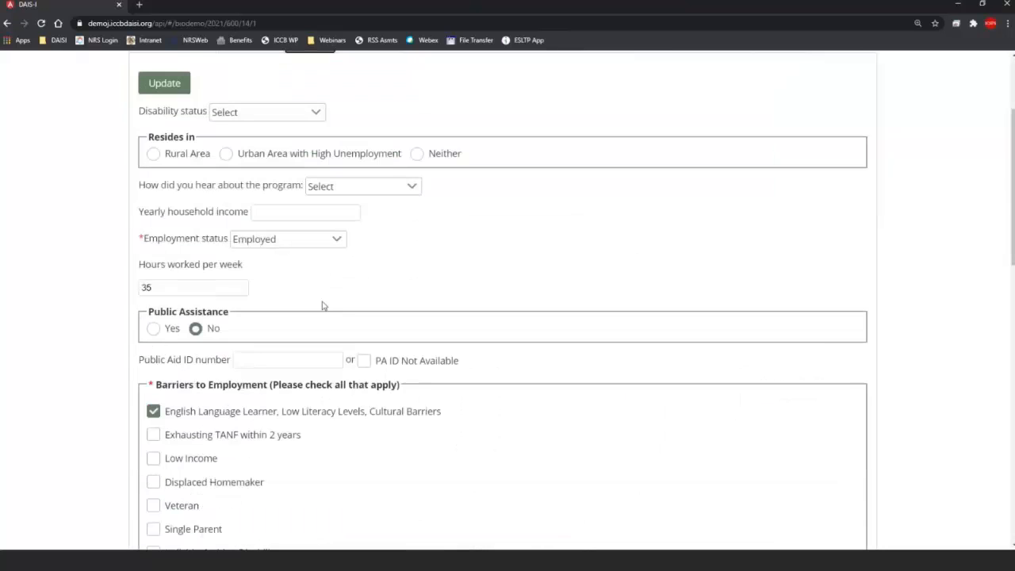
scroll(323, 306, down, 1)
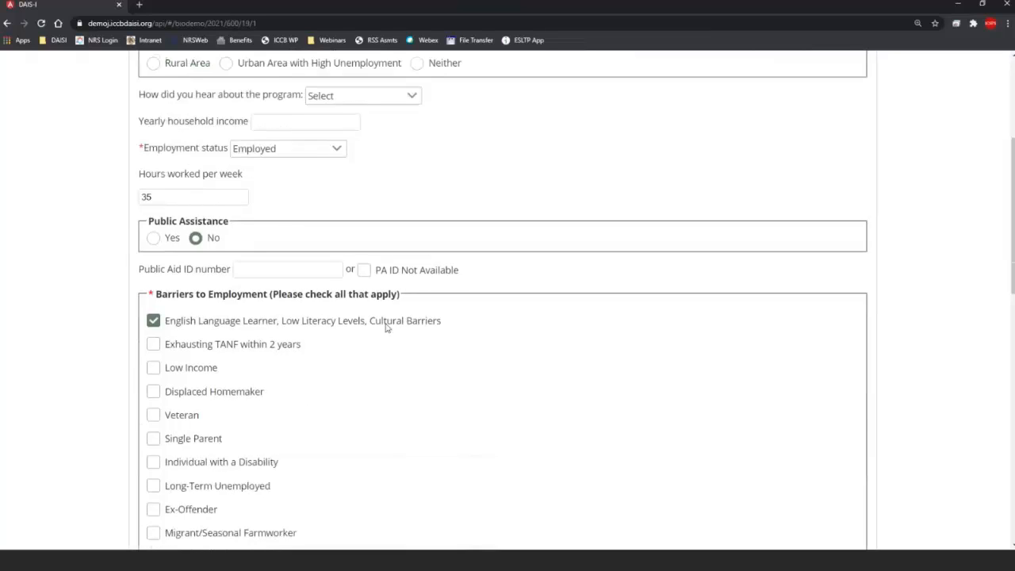
scroll(386, 328, down, 4)
scroll(398, 338, down, 4)
scroll(403, 342, up, 4)
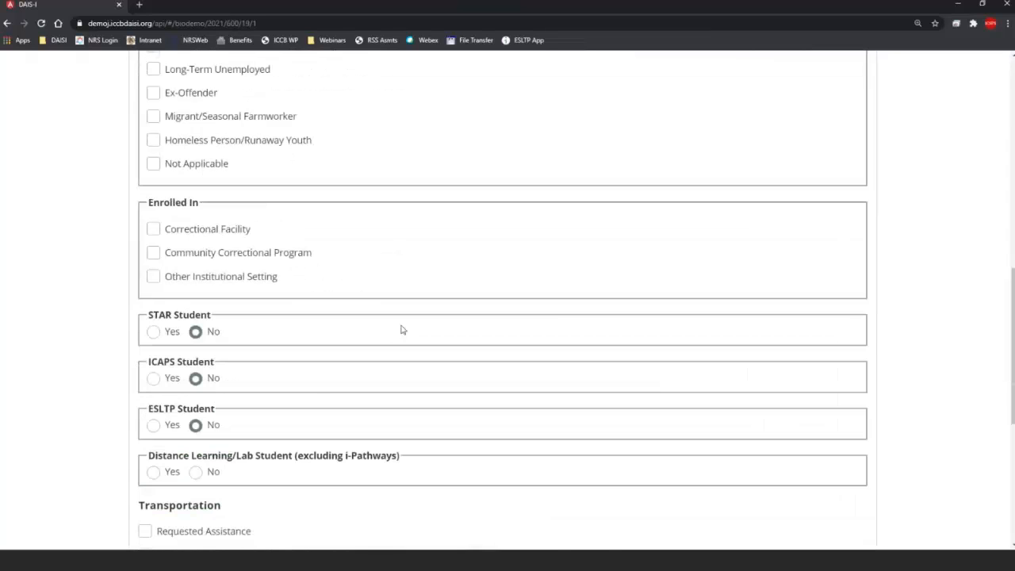
scroll(401, 330, up, 12)
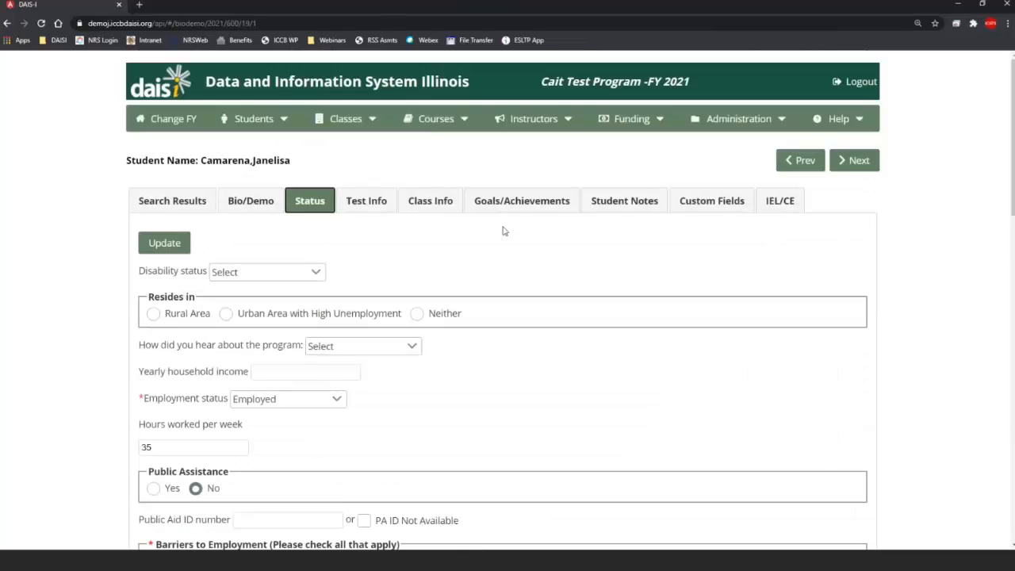
Step: Show the Class Info page and highlight ESL 101's fund source 4805
click(434, 200)
scroll(507, 356, down, 5)
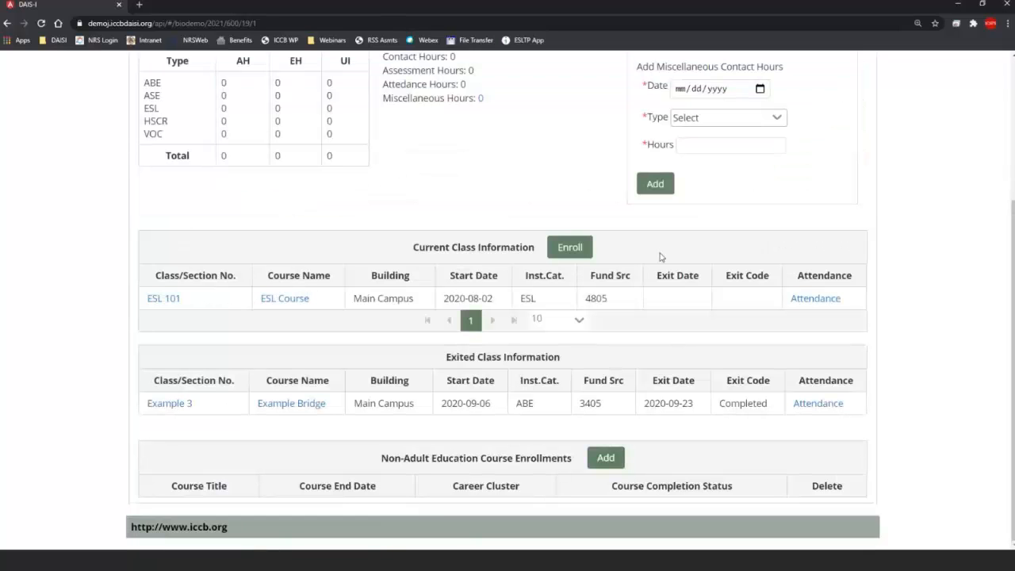
drag(586, 301, 614, 300)
click(613, 300)
drag(587, 299, 613, 308)
scroll(613, 305, up, 3)
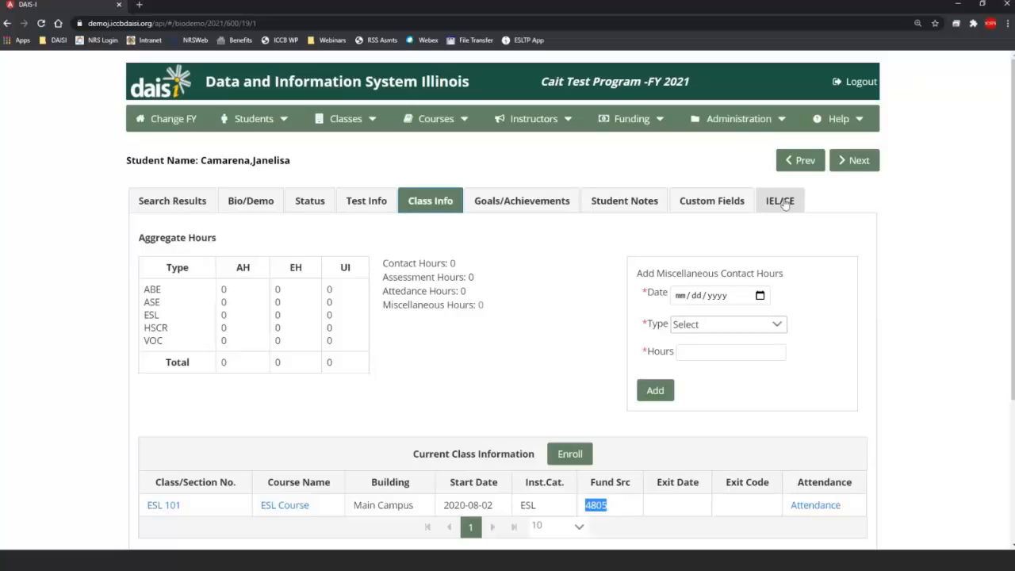
Step: Search students with Last Name 'D' and Gender Male, returning one match
click(262, 119)
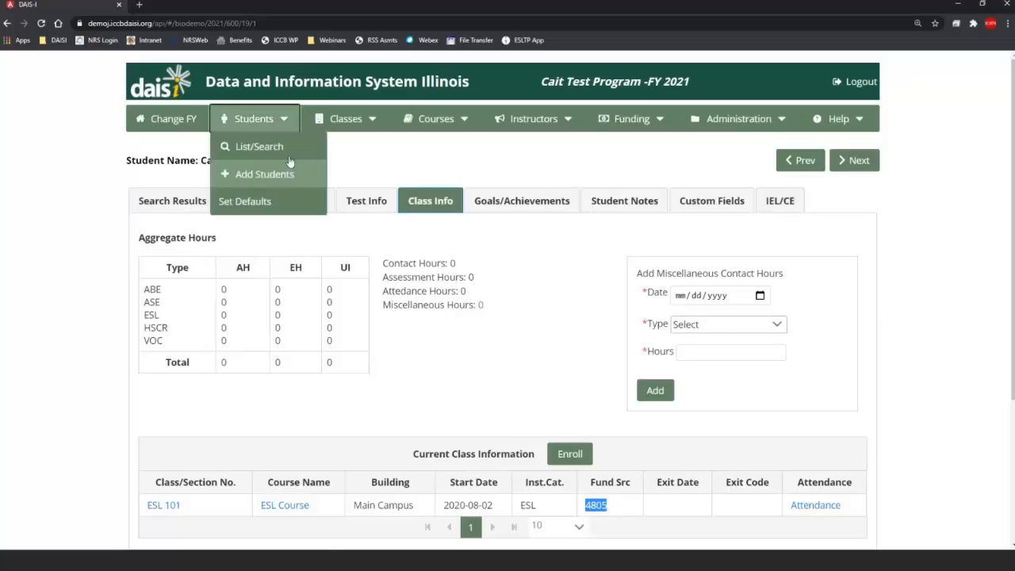
click(288, 150)
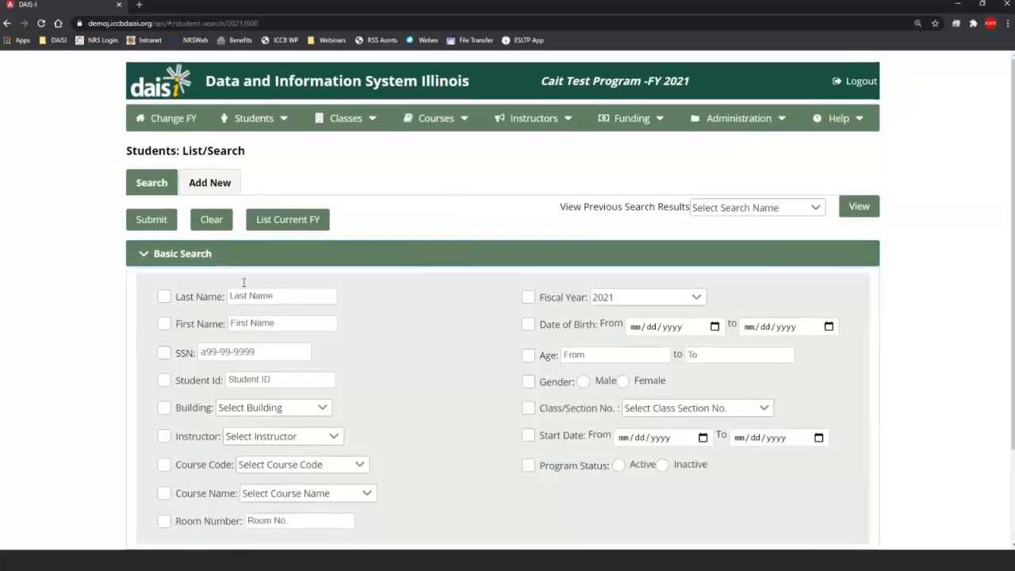
scroll(243, 283, down, 2)
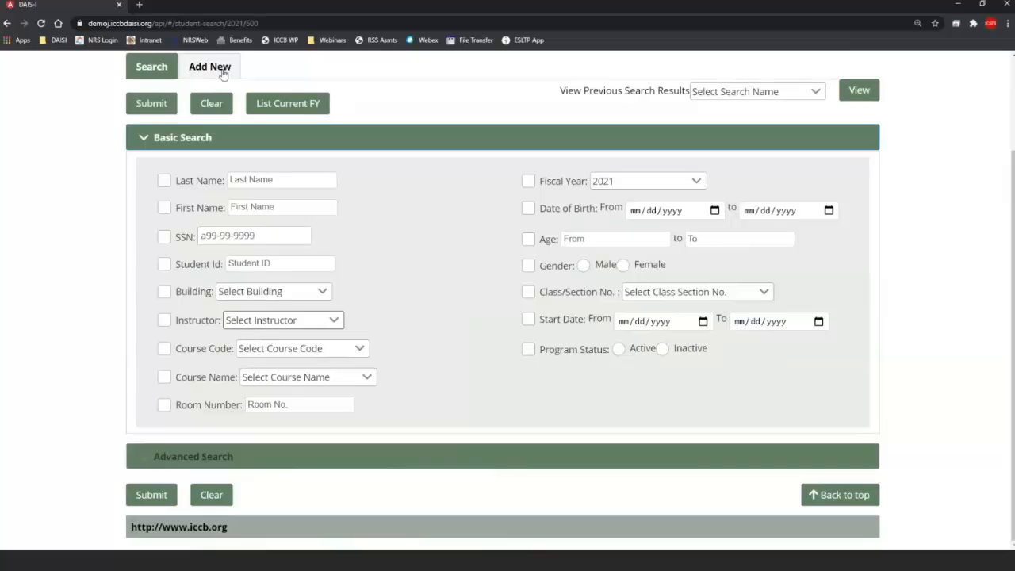
click(164, 183)
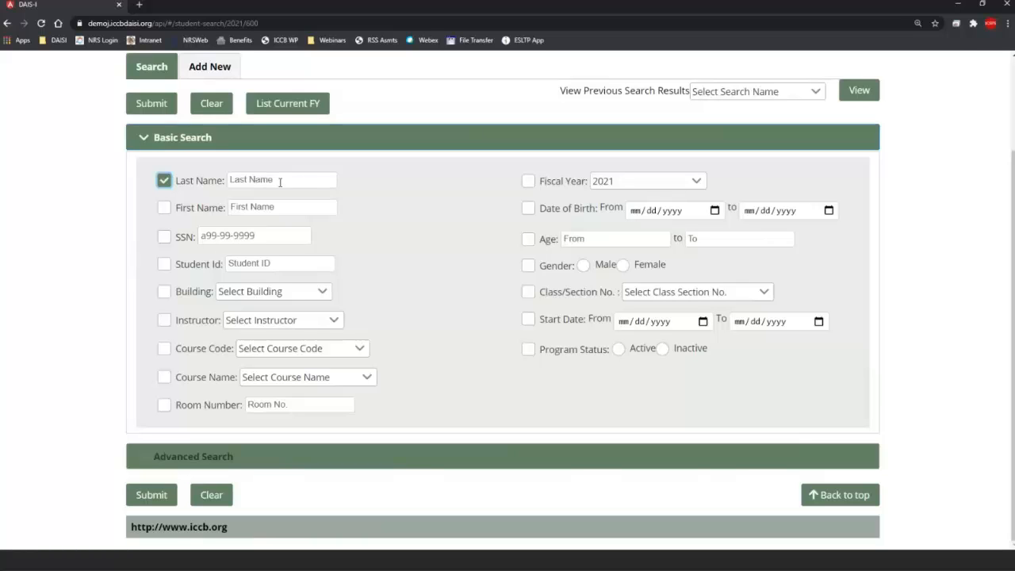
click(270, 182)
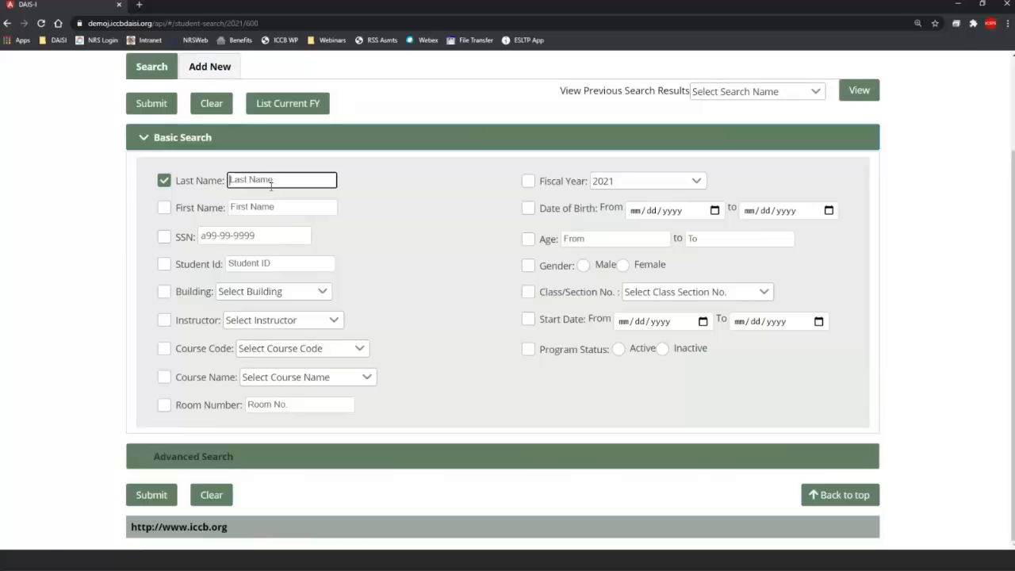
text(Doe)
key(BackSpace)
key(BackSpace)
click(527, 266)
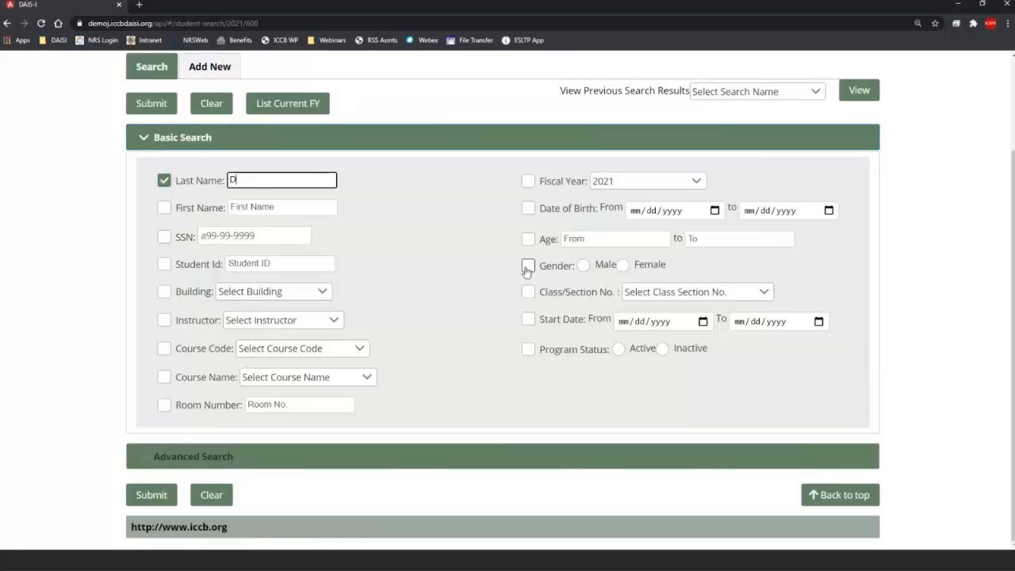
click(582, 266)
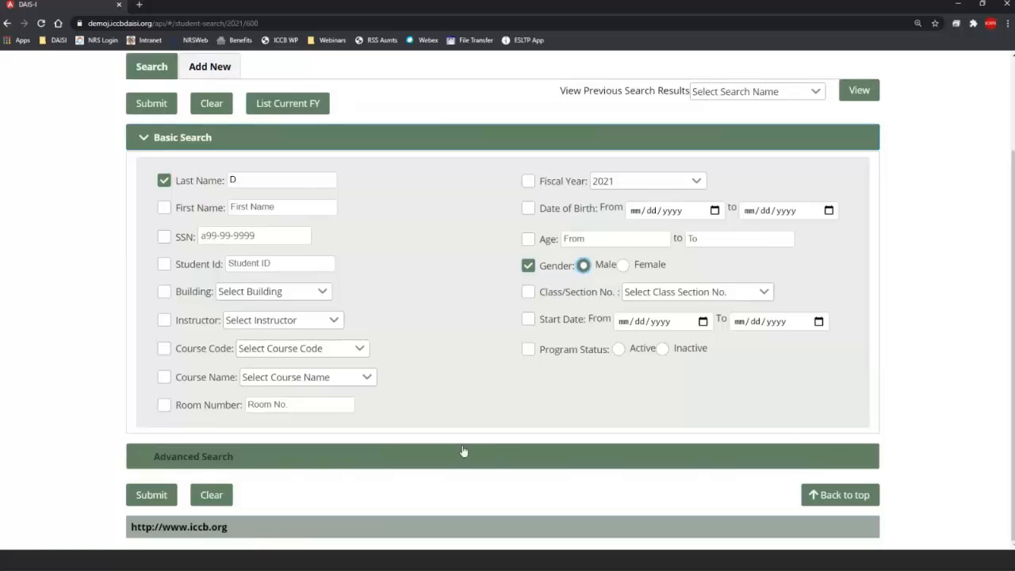
click(159, 498)
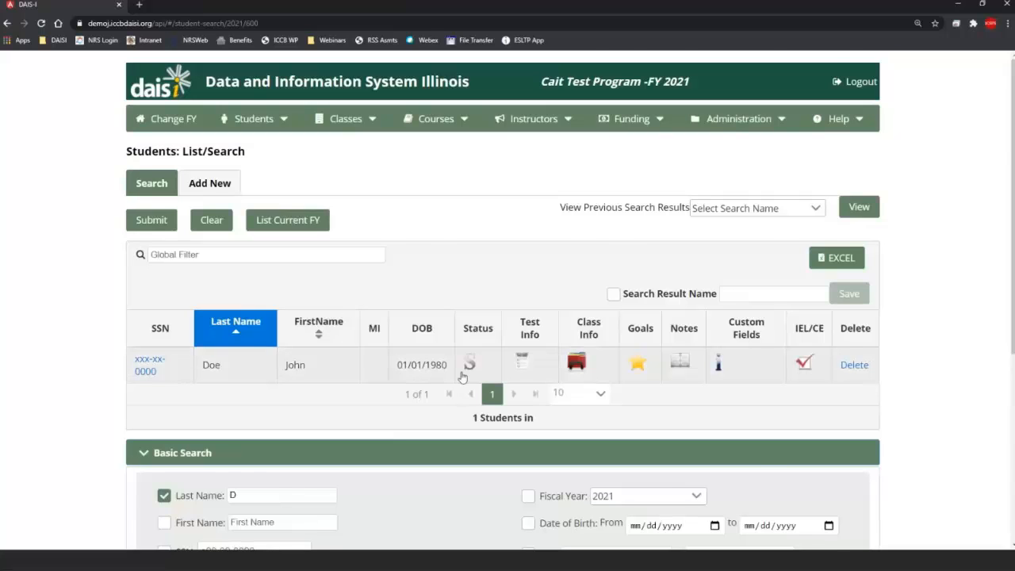
scroll(352, 405, down, 2)
scroll(349, 409, up, 2)
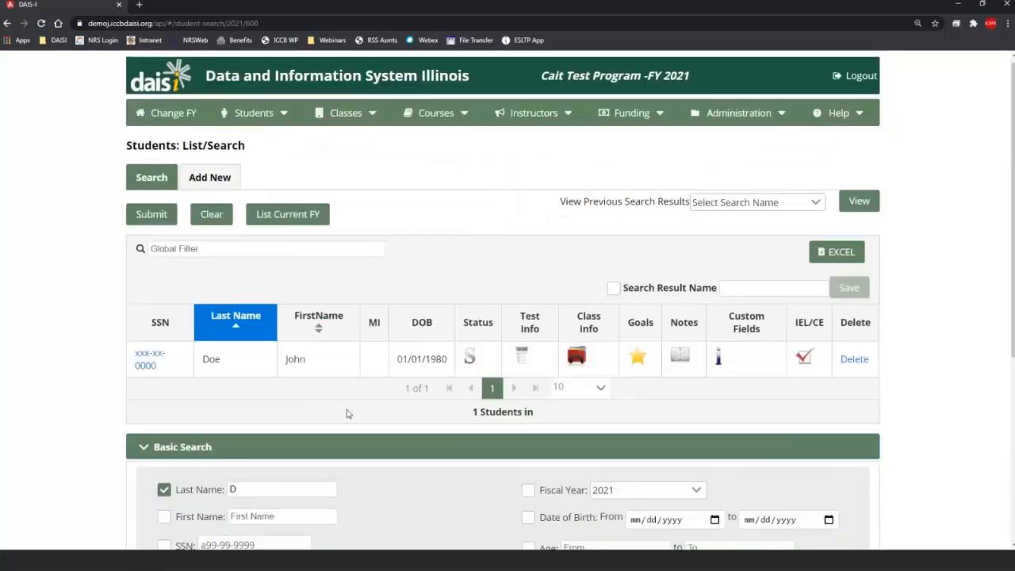
scroll(301, 365, down, 1)
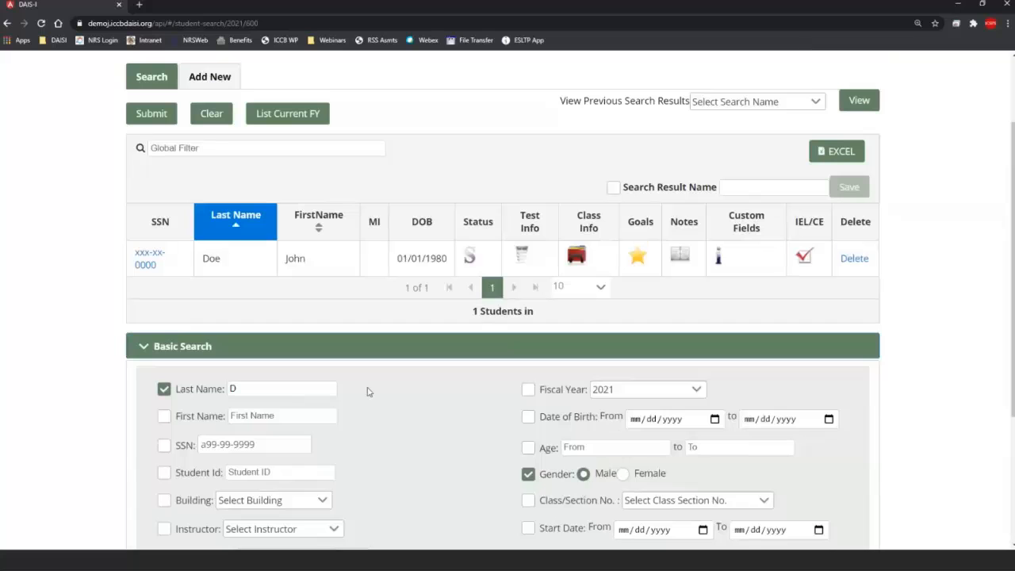
scroll(367, 392, up, 2)
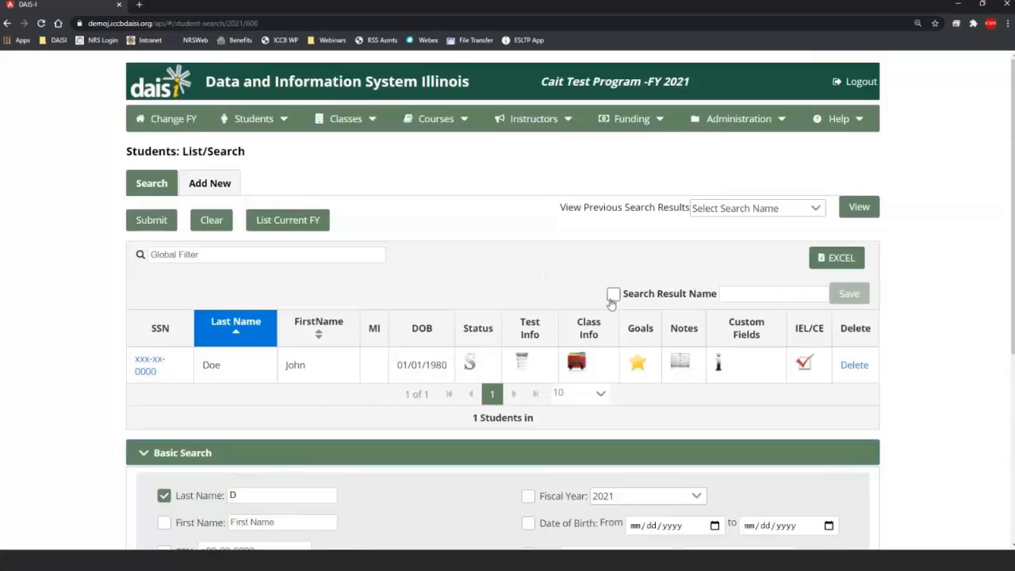
Step: Try saving the search result as 'Last Name D' and dismiss the Cannot Save warning
click(742, 293)
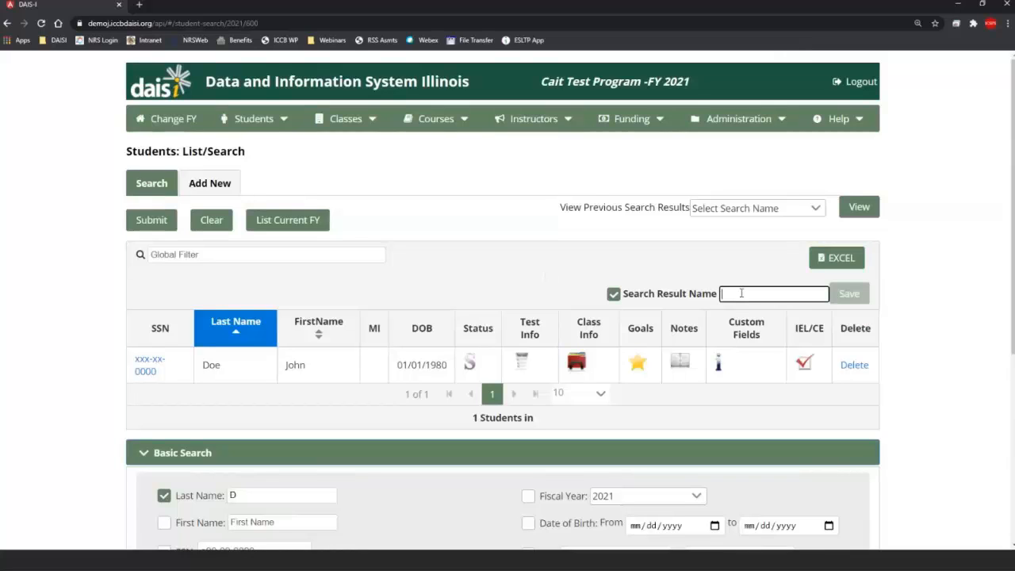
text(LastName)
key(BackSpace)
key(BackSpace)
key(BackSpace)
key(BackSpace)
key(BackSpace)
key(BackSpace)
key(BackSpace)
key(BackSpace)
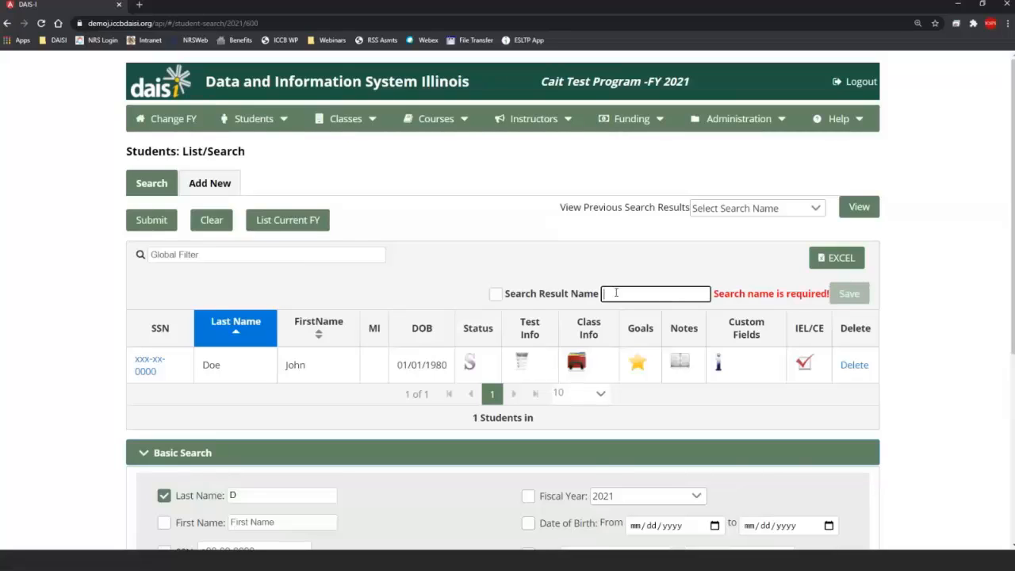
click(495, 297)
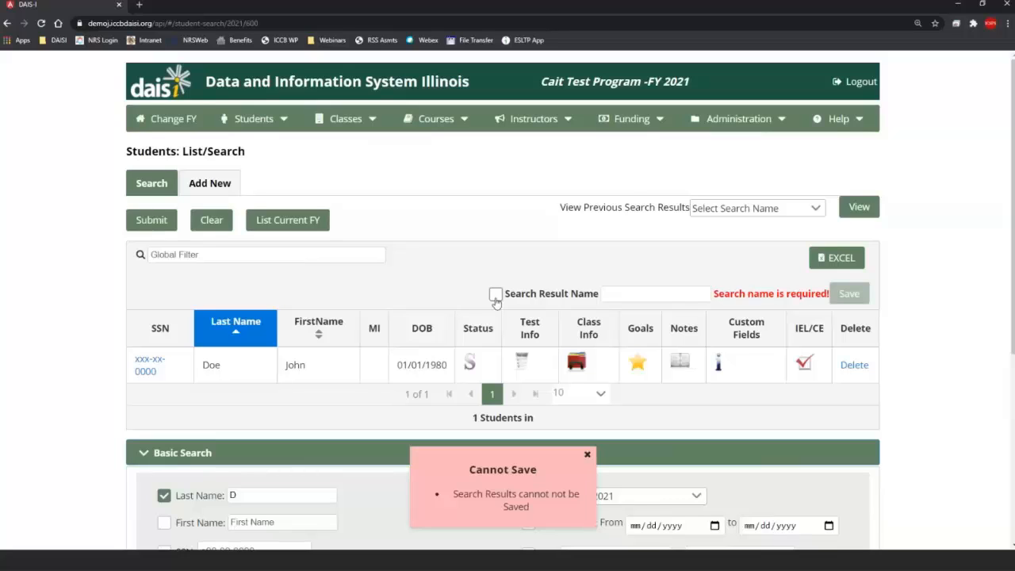
click(495, 296)
text(Last Name D)
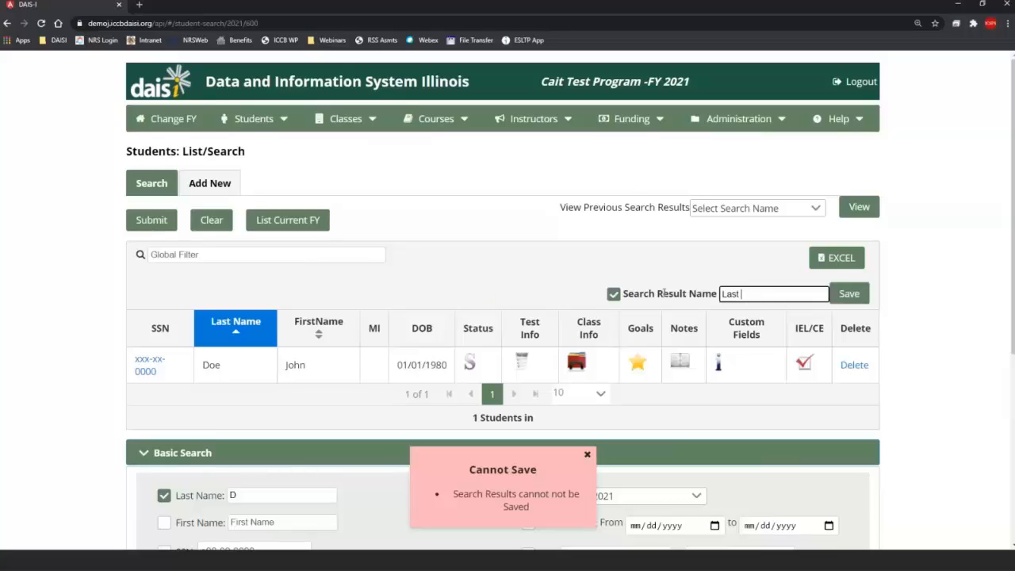
click(848, 298)
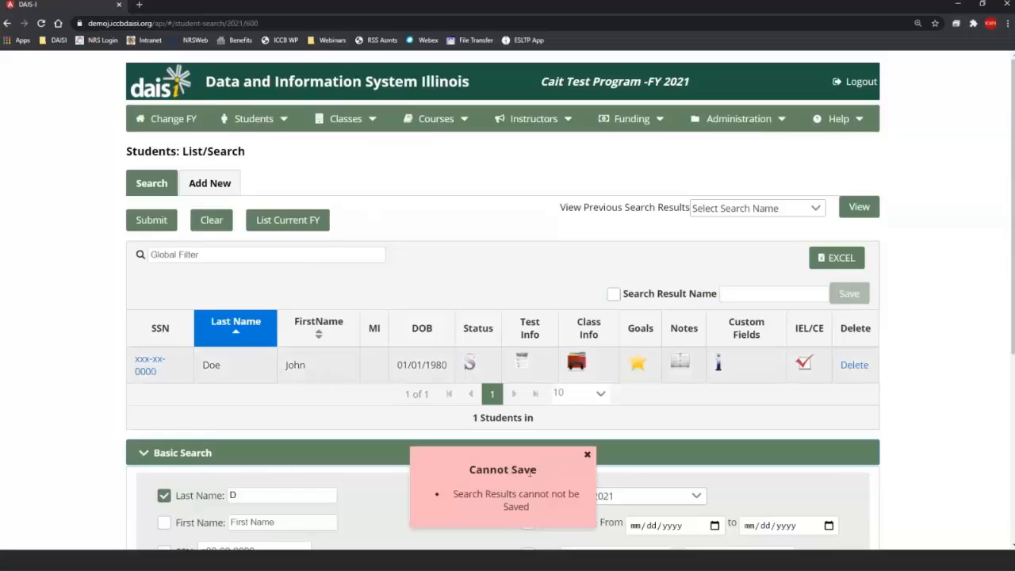
click(587, 455)
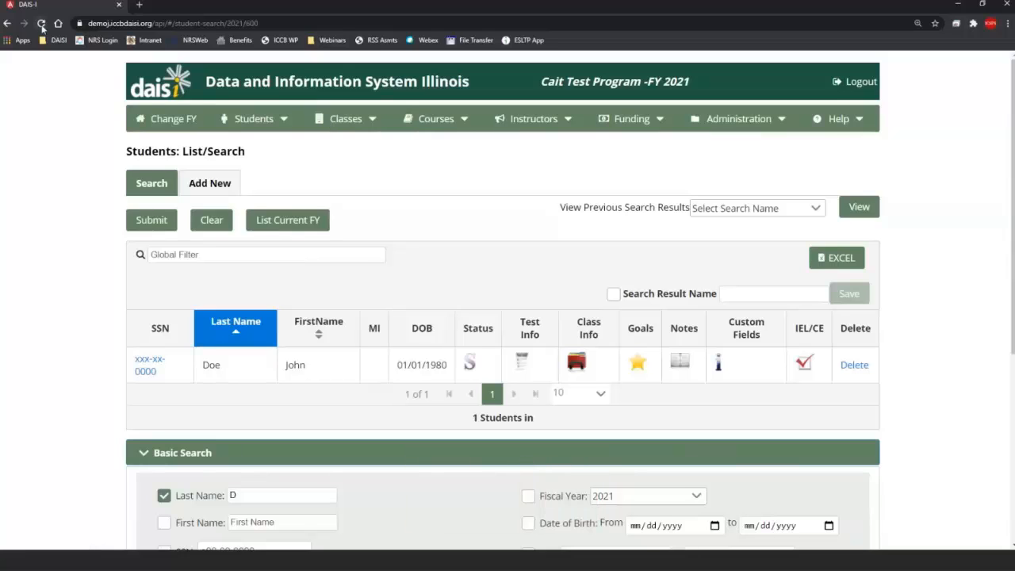
Step: Reload the page and reopen the saved LAST NAME D search results
click(42, 24)
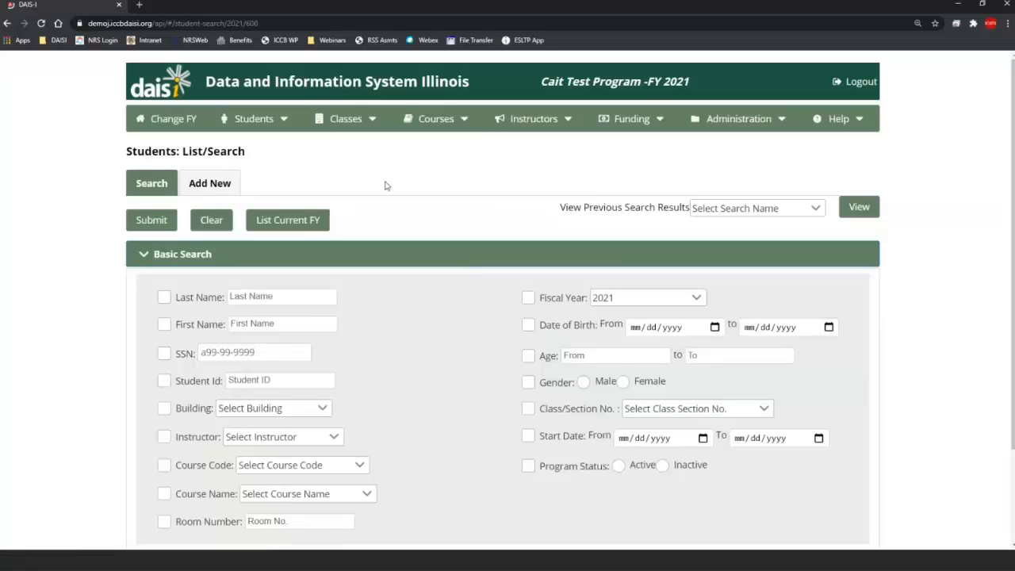
drag(558, 208, 764, 211)
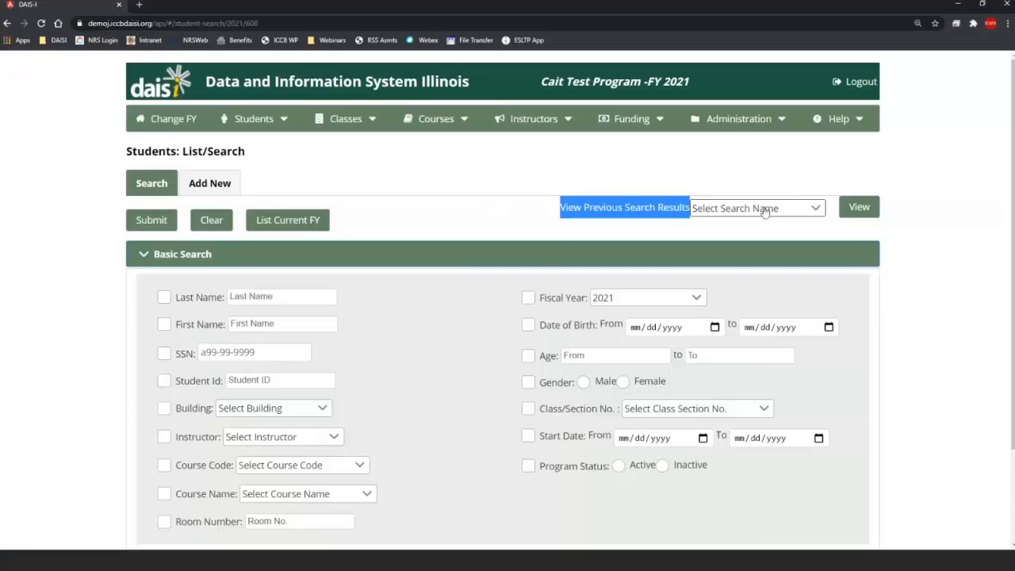
click(803, 210)
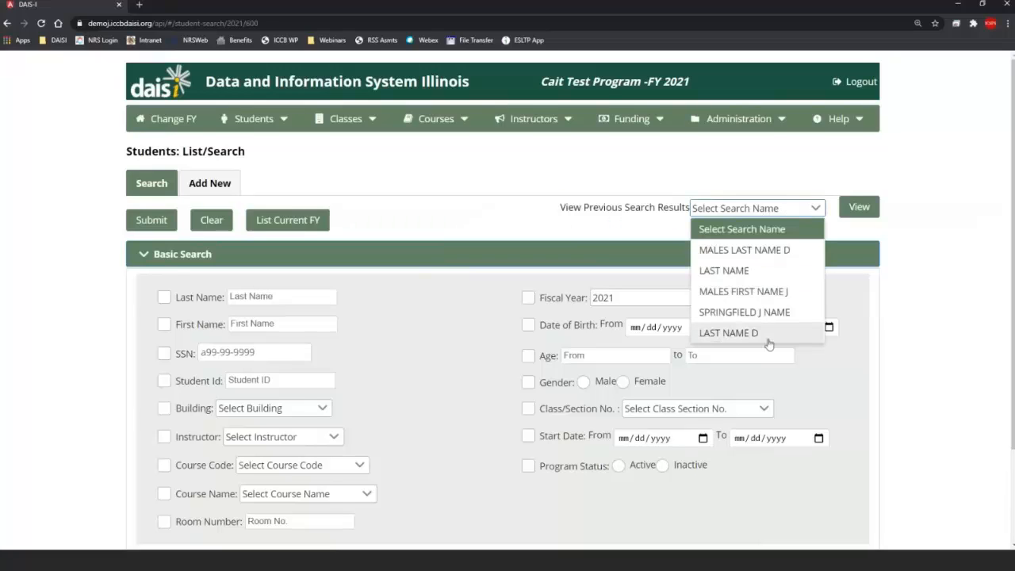
click(729, 333)
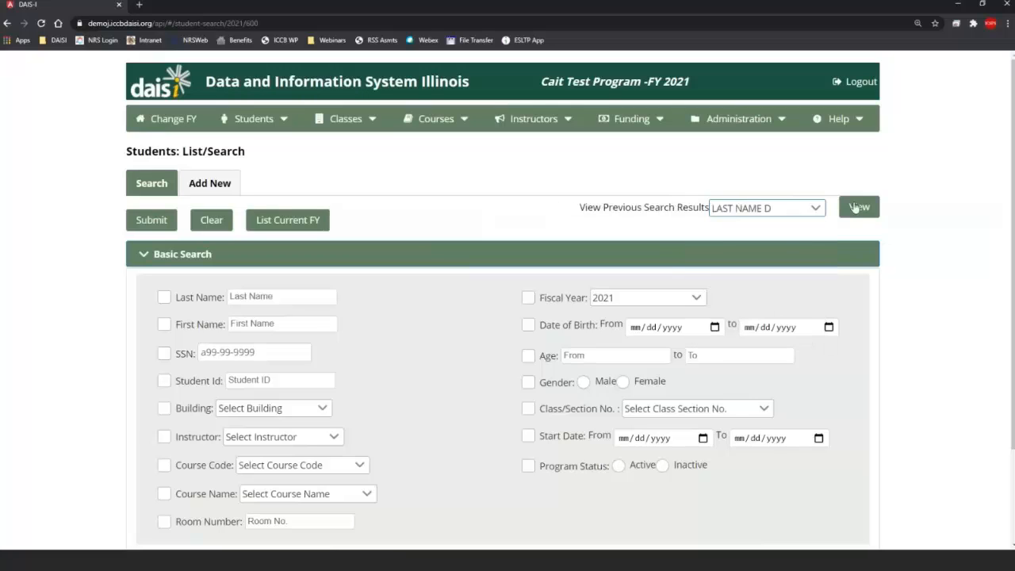
click(856, 207)
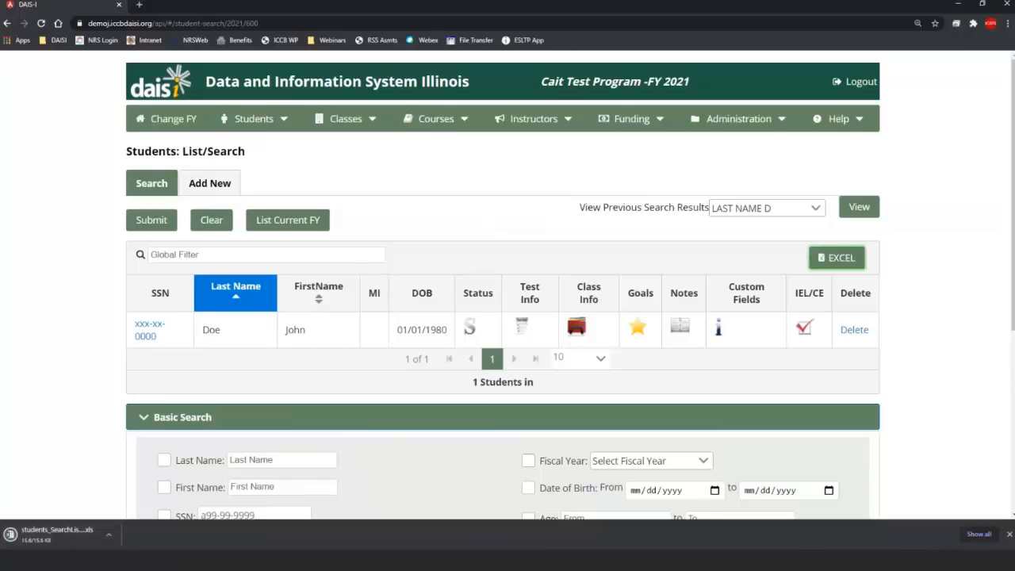
Step: Close the Excel download bar and scroll down to the Advanced Search header
click(1010, 540)
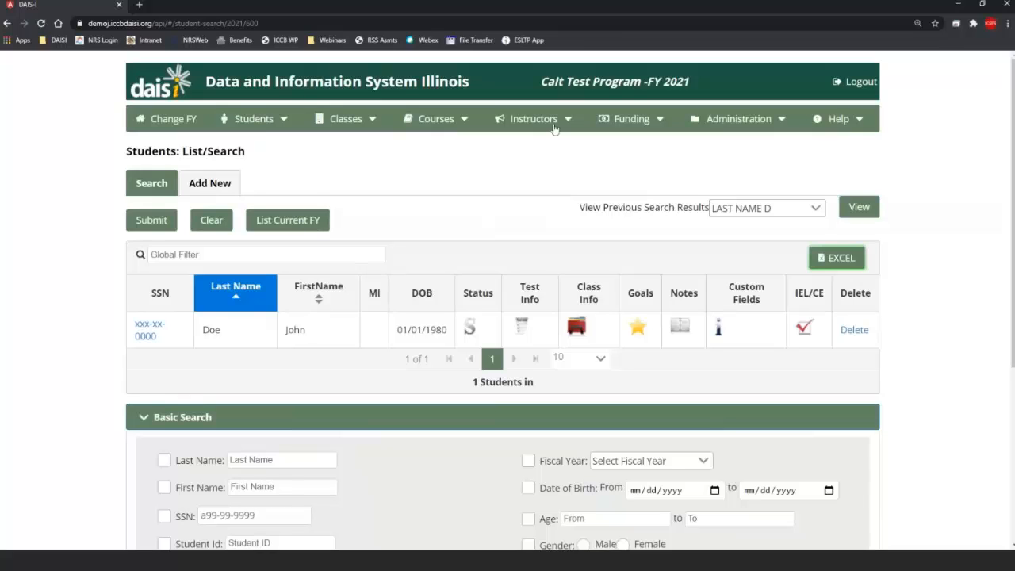
scroll(314, 203, down, 3)
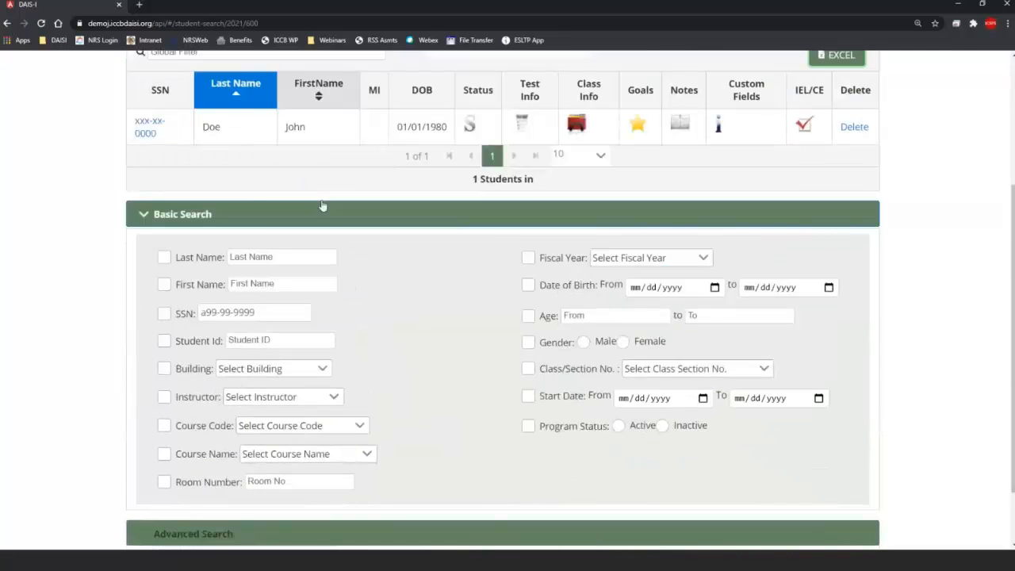
scroll(366, 221, up, 2)
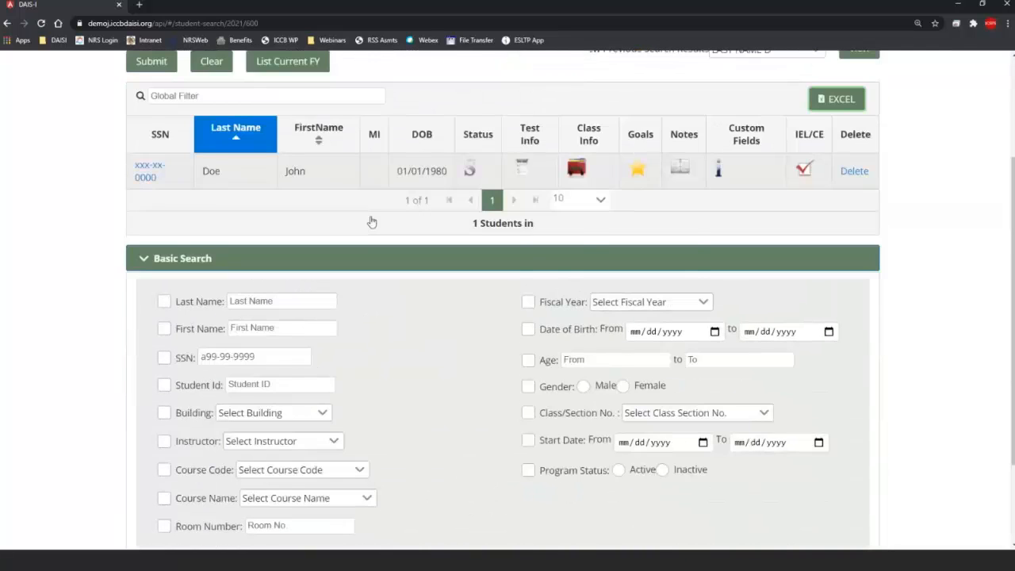
scroll(371, 222, down, 2)
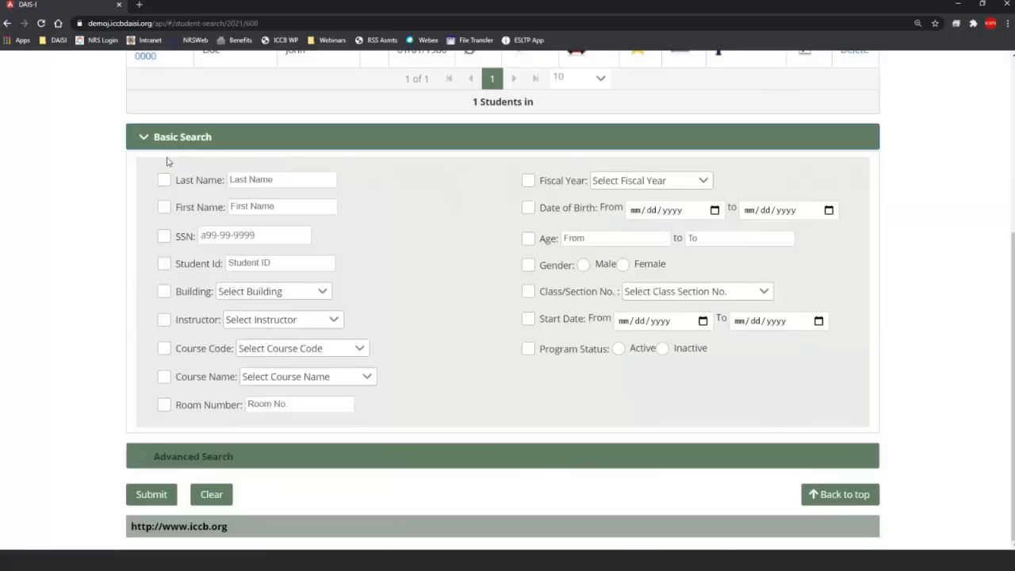
Step: Expand Advanced Search and the Test panel, ticking Student Test with Lacks Pre-Test
click(155, 455)
scroll(96, 468, down, 4)
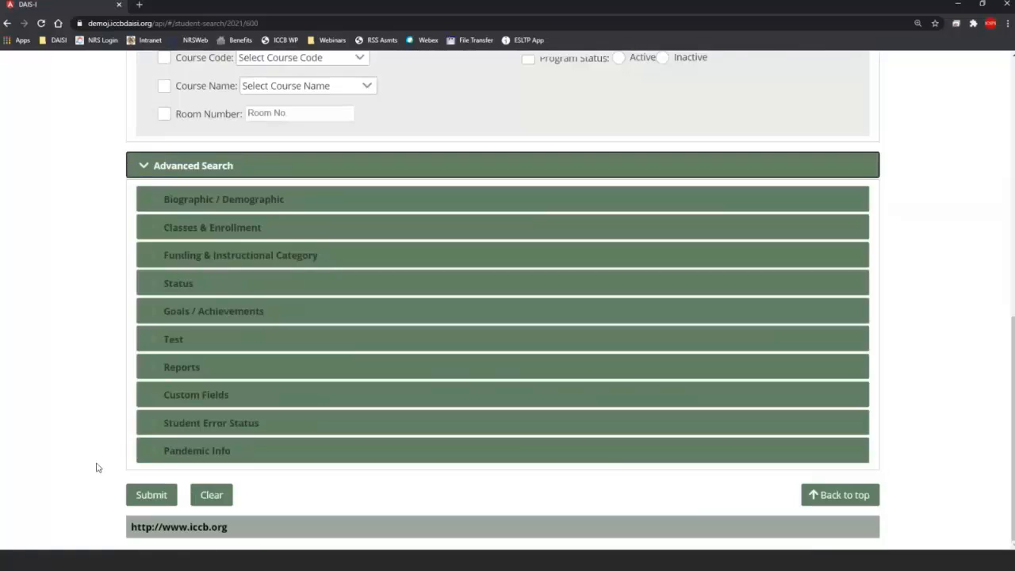
scroll(96, 468, up, 1)
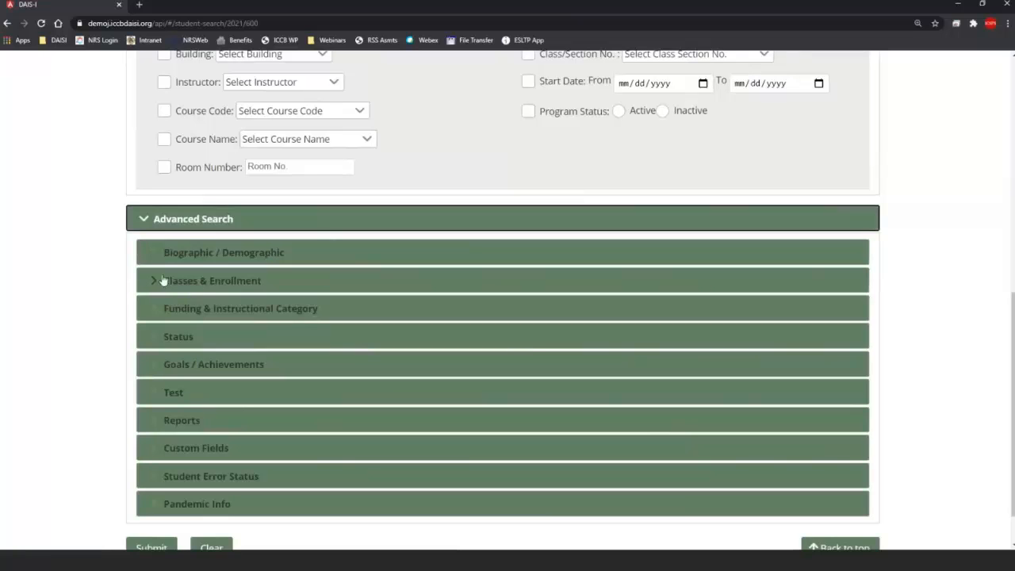
click(160, 391)
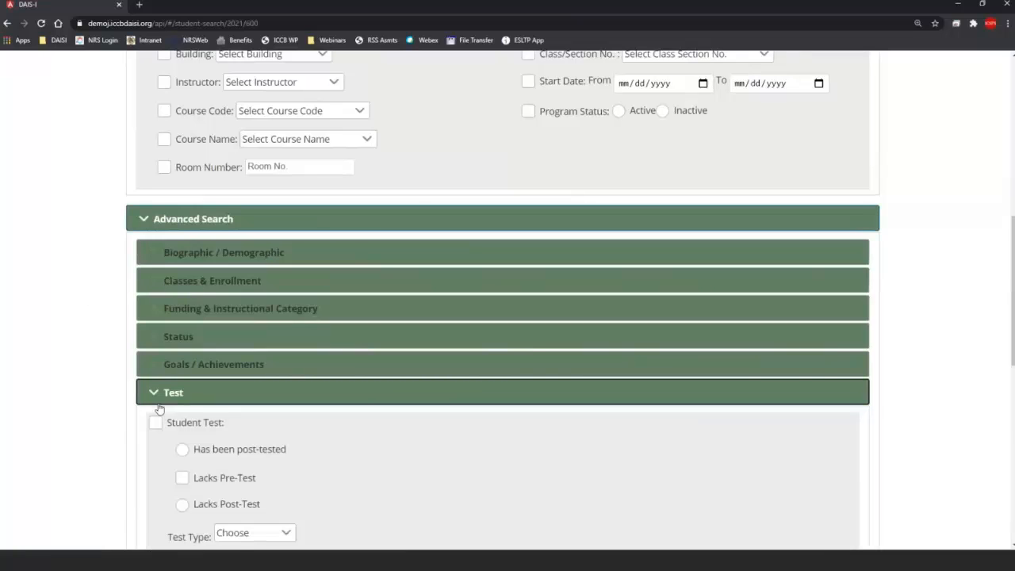
scroll(158, 380, down, 4)
click(157, 209)
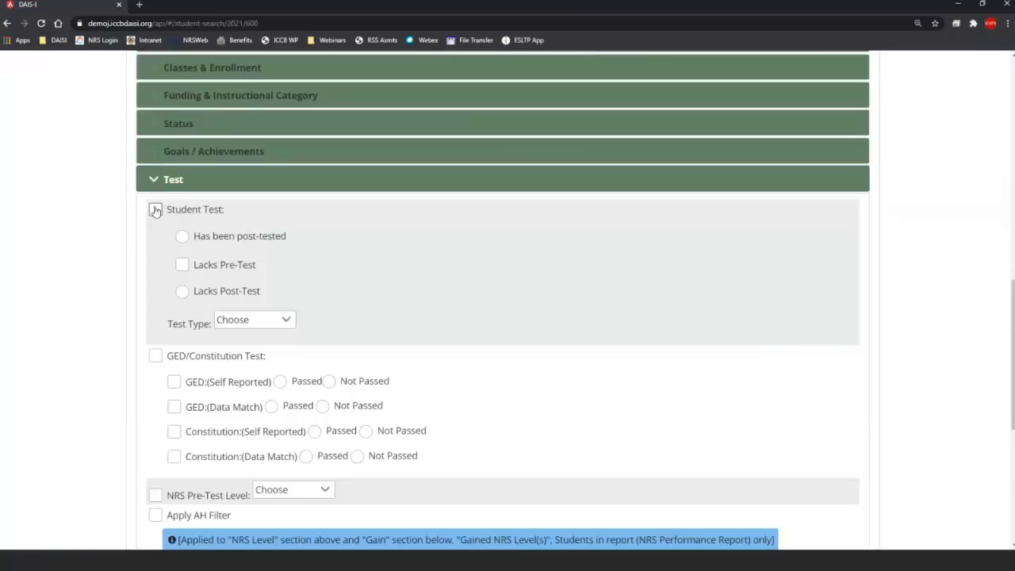
click(181, 269)
Step: Collapse the Test panel and expand the Classes & Enrollment filters
scroll(188, 264, up, 3)
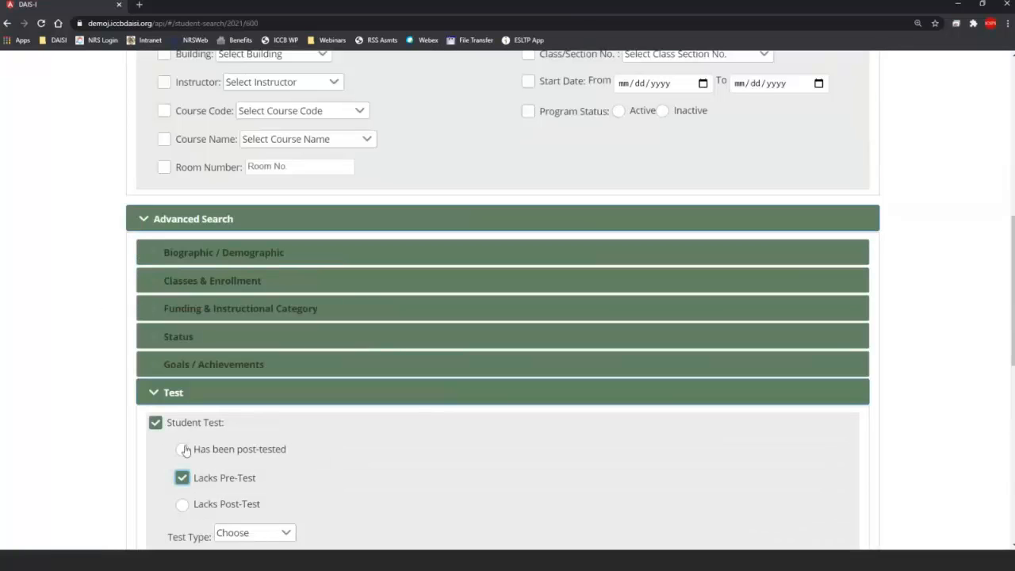
scroll(176, 481, down, 3)
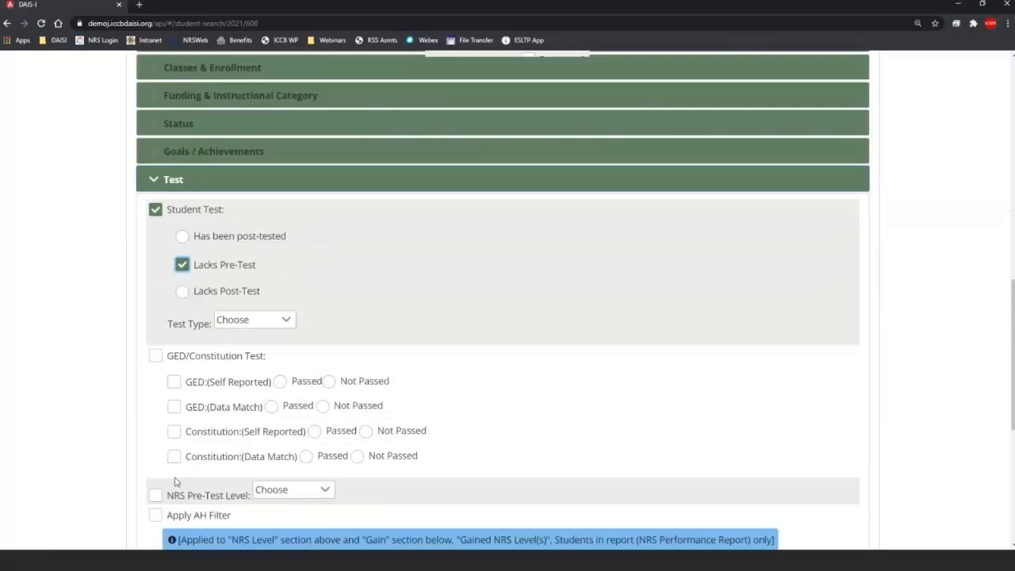
scroll(175, 482, up, 1)
scroll(175, 482, down, 6)
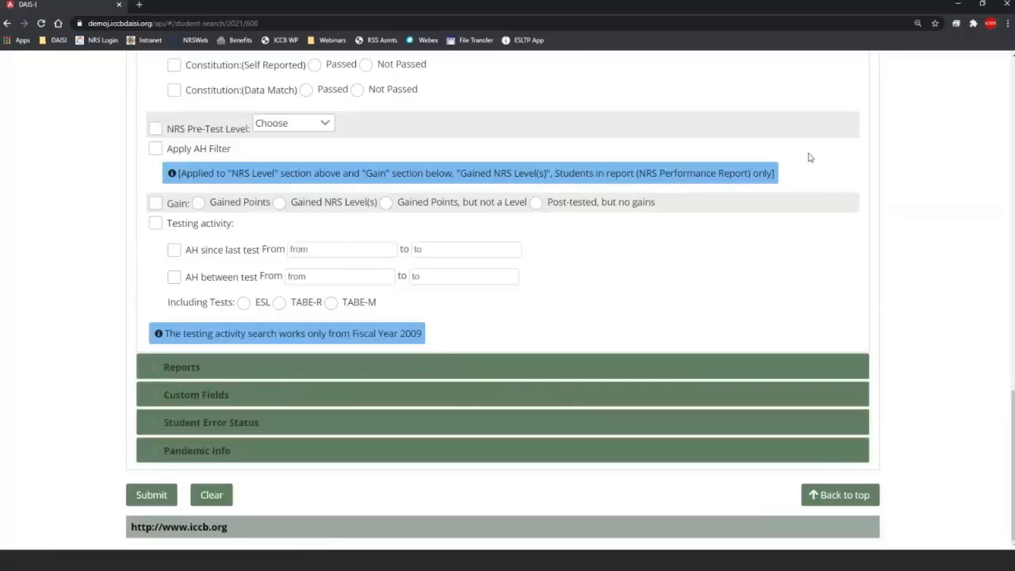
scroll(546, 214, up, 3)
scroll(546, 214, up, 3)
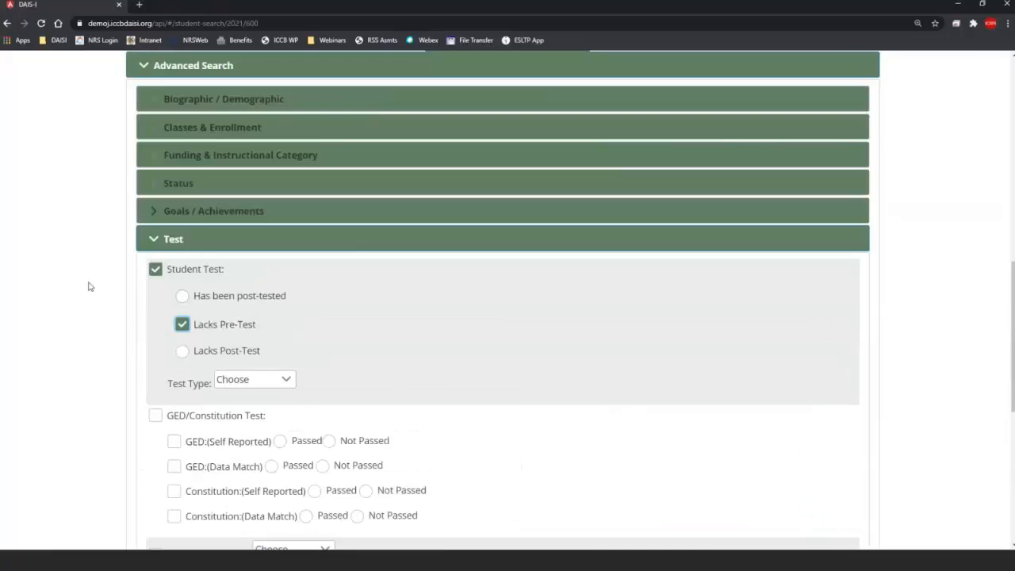
click(159, 238)
click(146, 231)
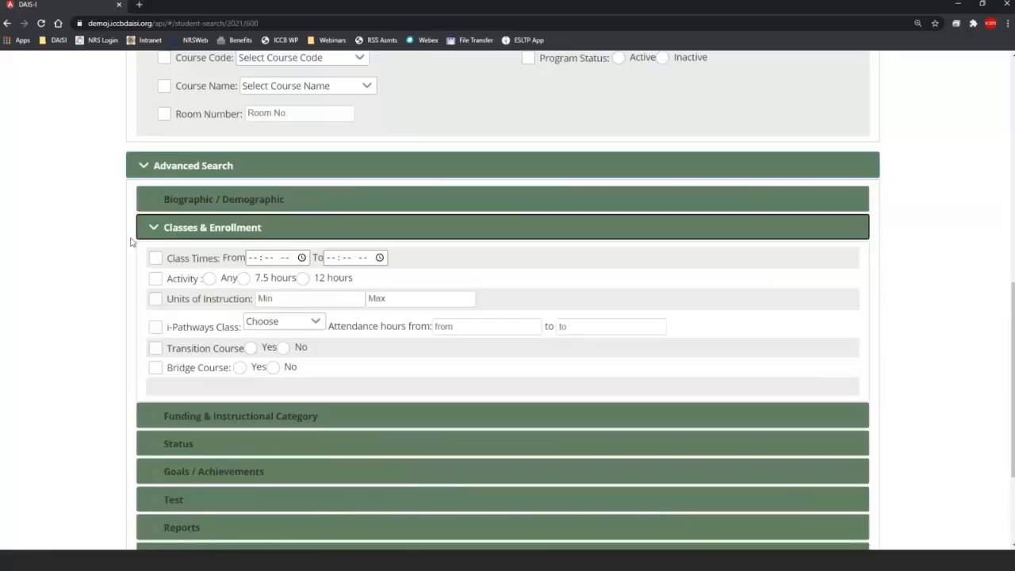
Step: Swap Classes & Enrollment for the Student Error Status filters, then return to the page top
click(148, 230)
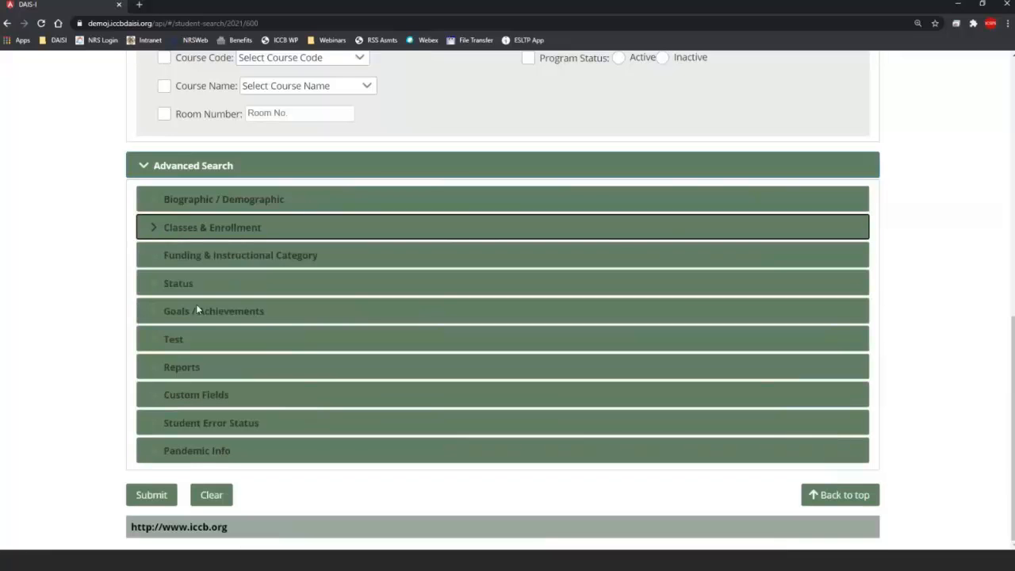
click(151, 422)
scroll(151, 357, down, 1)
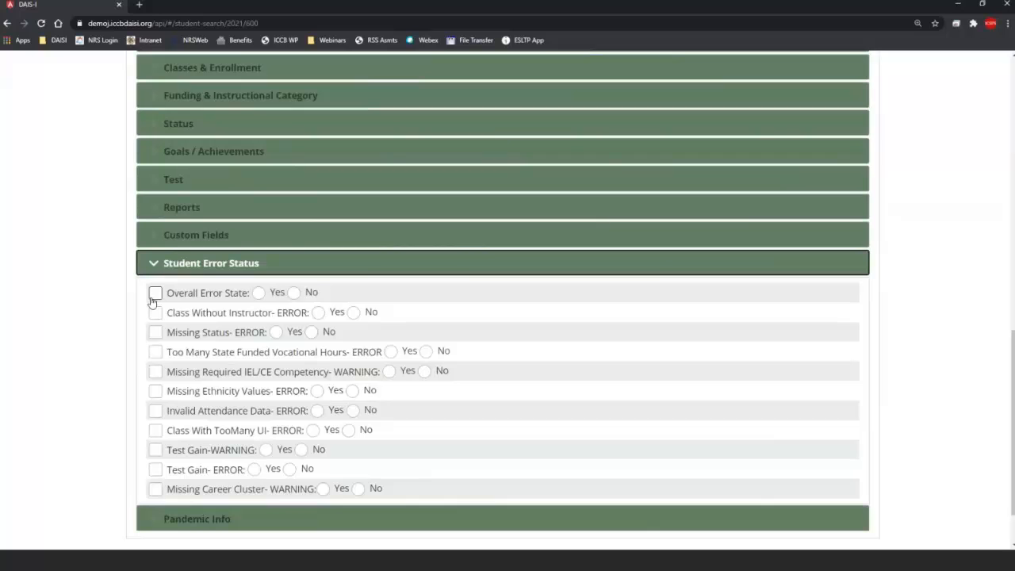
scroll(339, 229, up, 3)
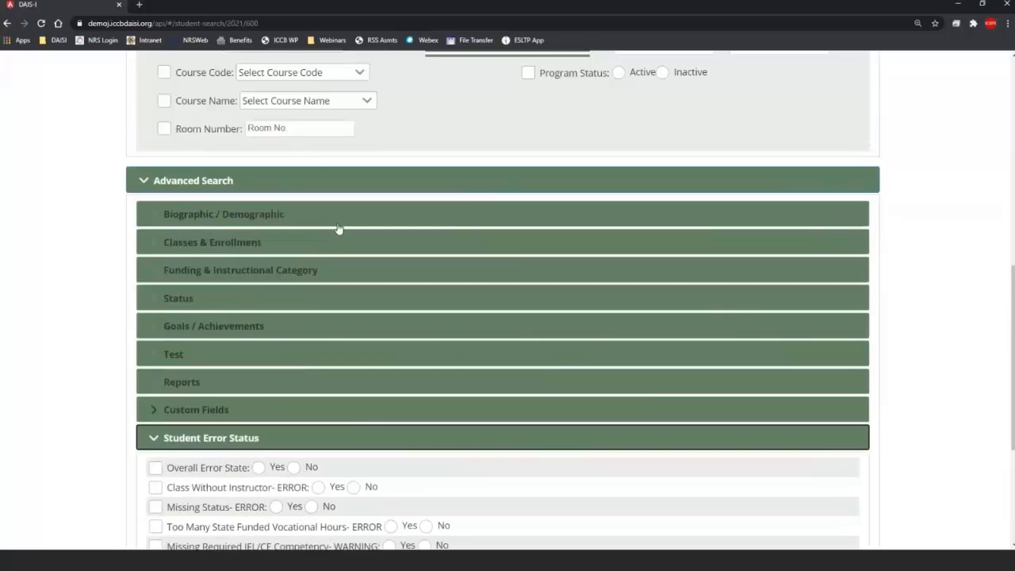
scroll(337, 223, up, 5)
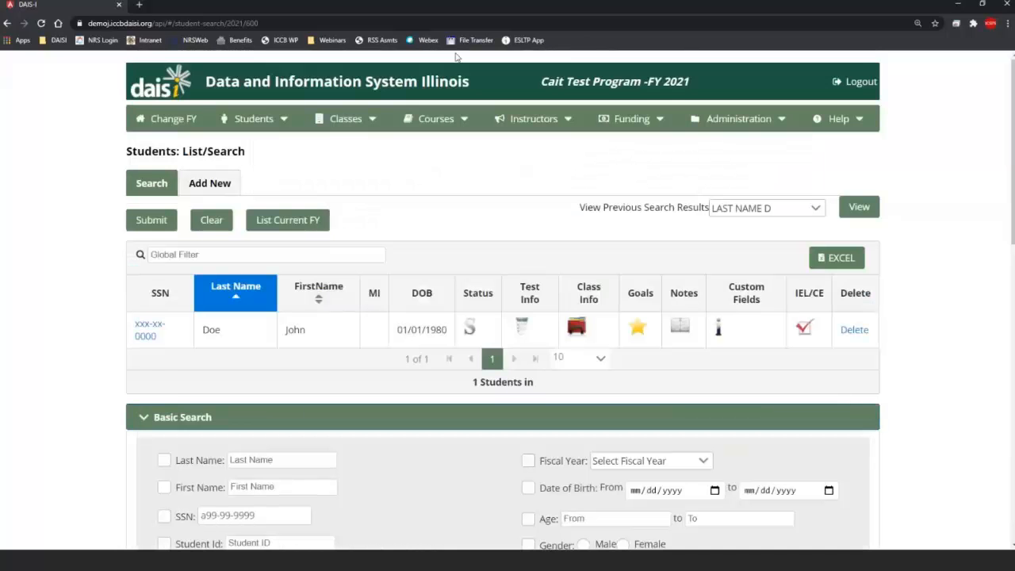